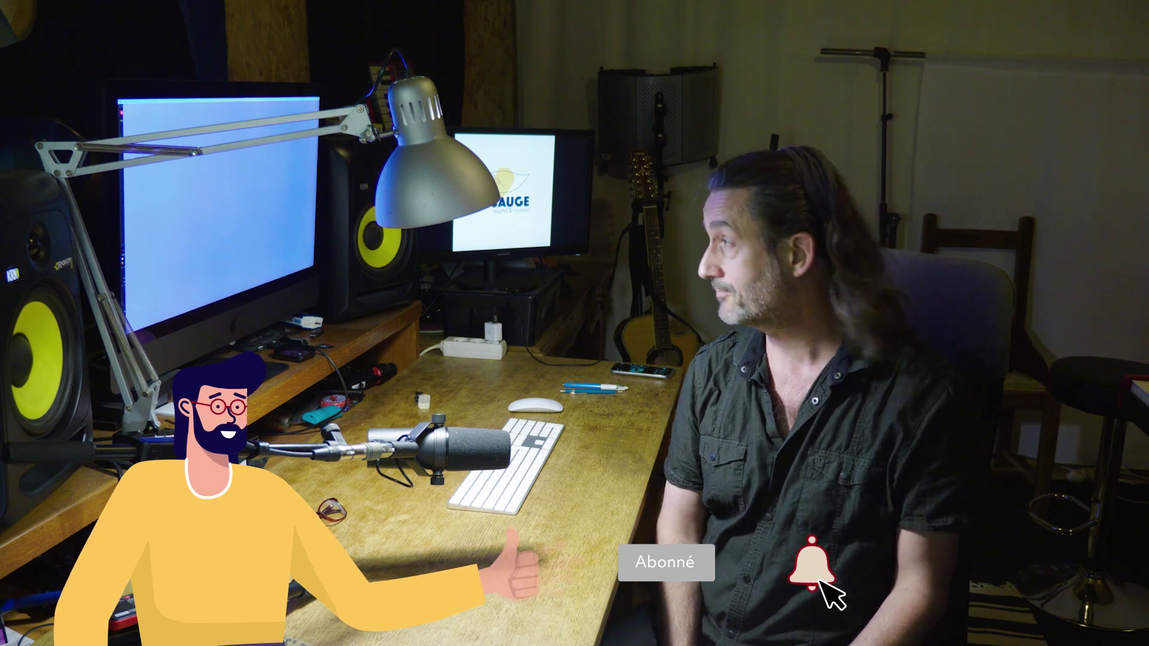
Step: Scrub the Animations balle.mp4 reference video in QuickTime over HitFilm and park it near 00:09
mouse_move(574, 625)
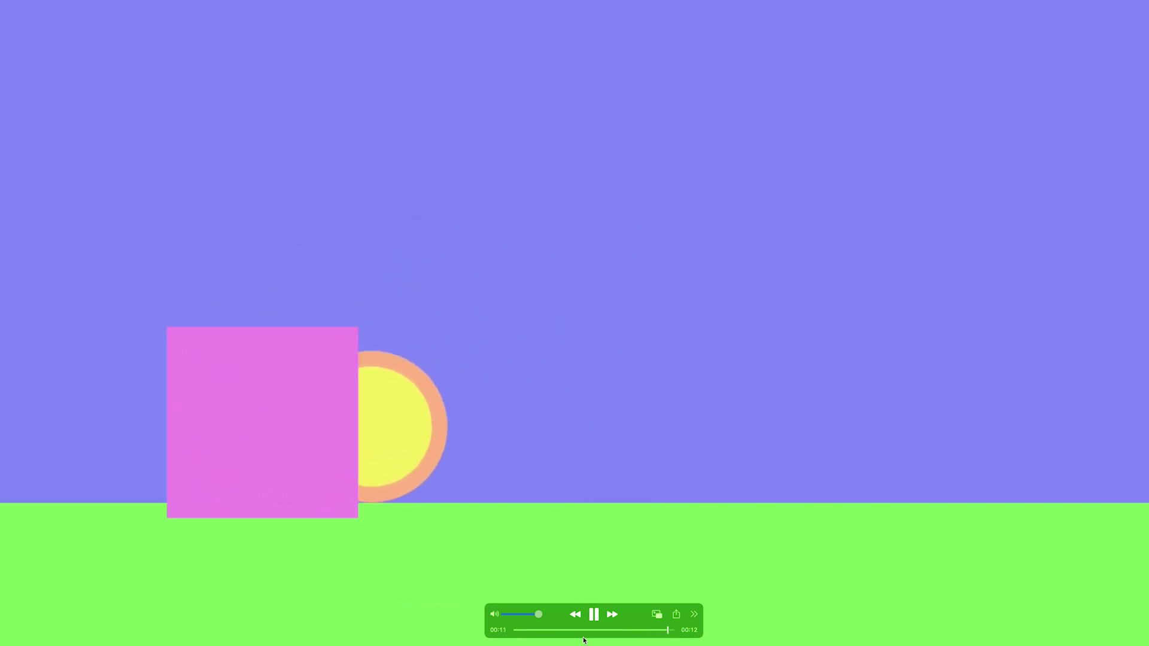
mouse_move(625, 632)
left_mouse_down()
mouse_move(571, 638)
mouse_move(632, 642)
left_mouse_up()
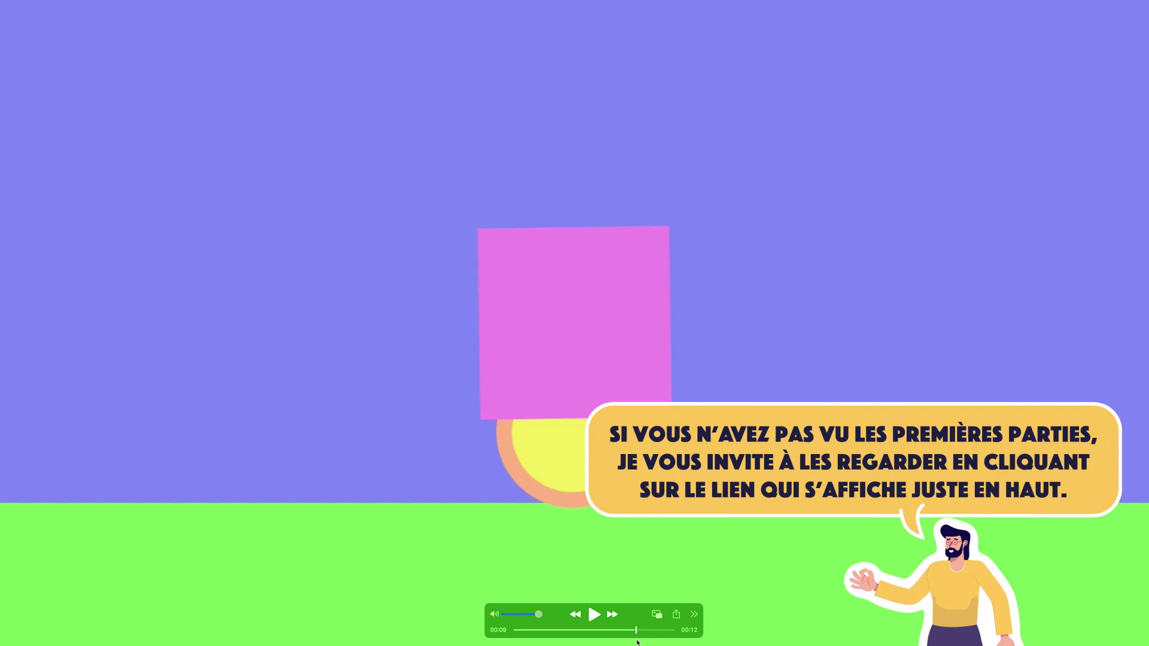
mouse_move(637, 642)
left_mouse_down()
mouse_move(668, 643)
mouse_move(549, 635)
left_mouse_up()
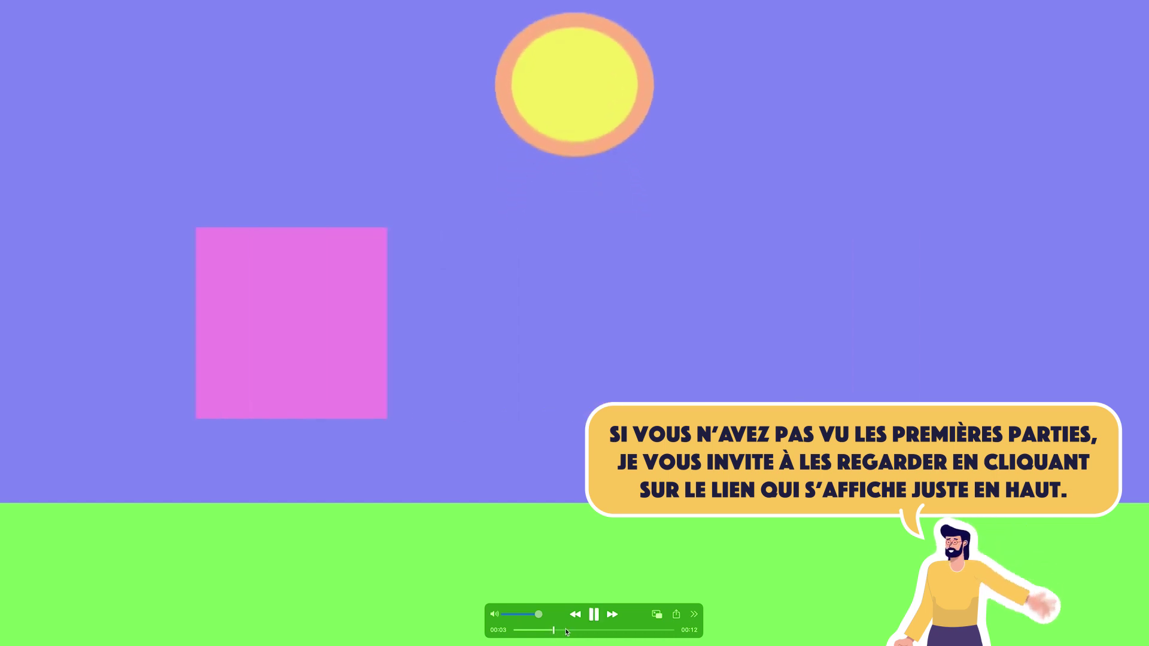
key("space")
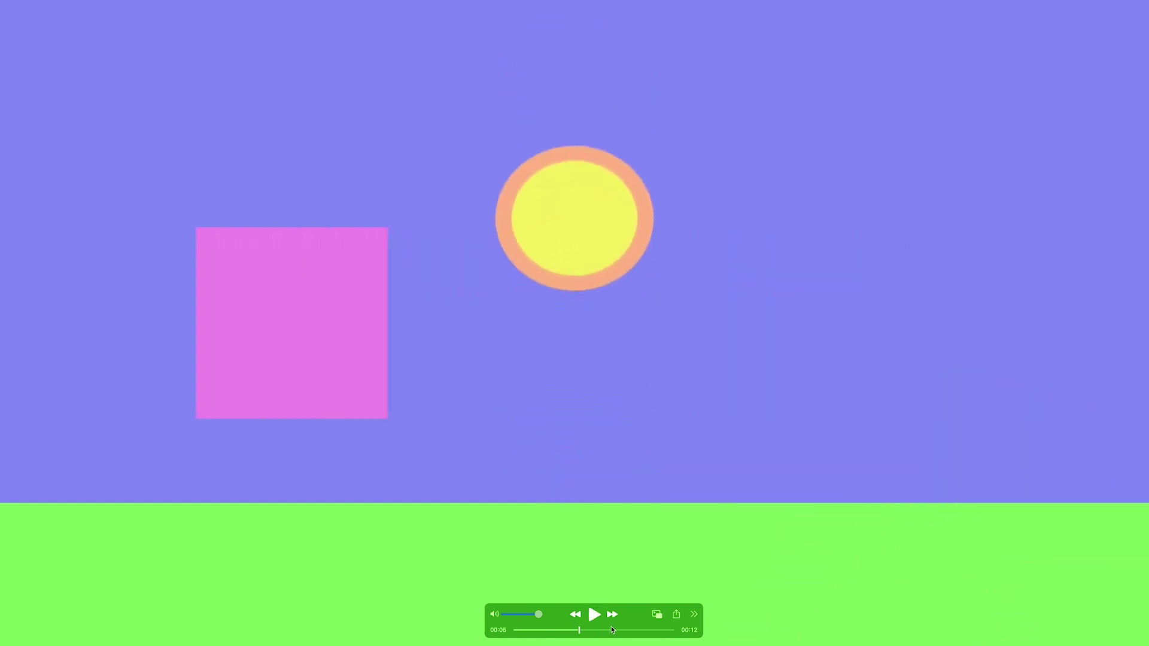
key("space")
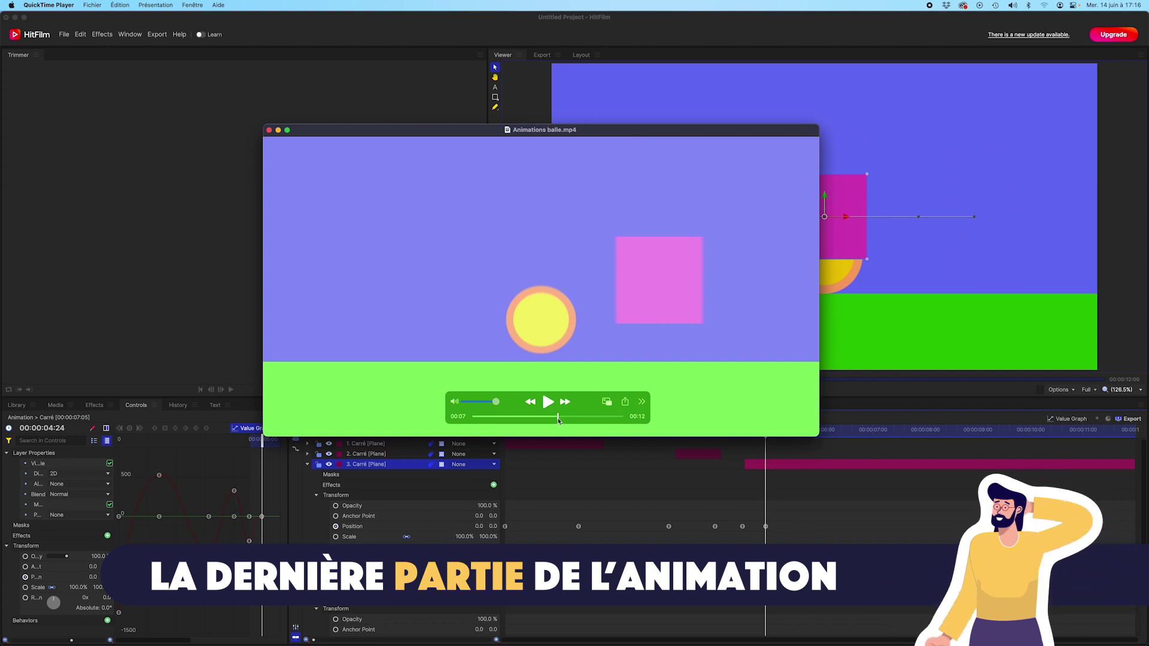
left_click_drag(558, 420, 608, 427)
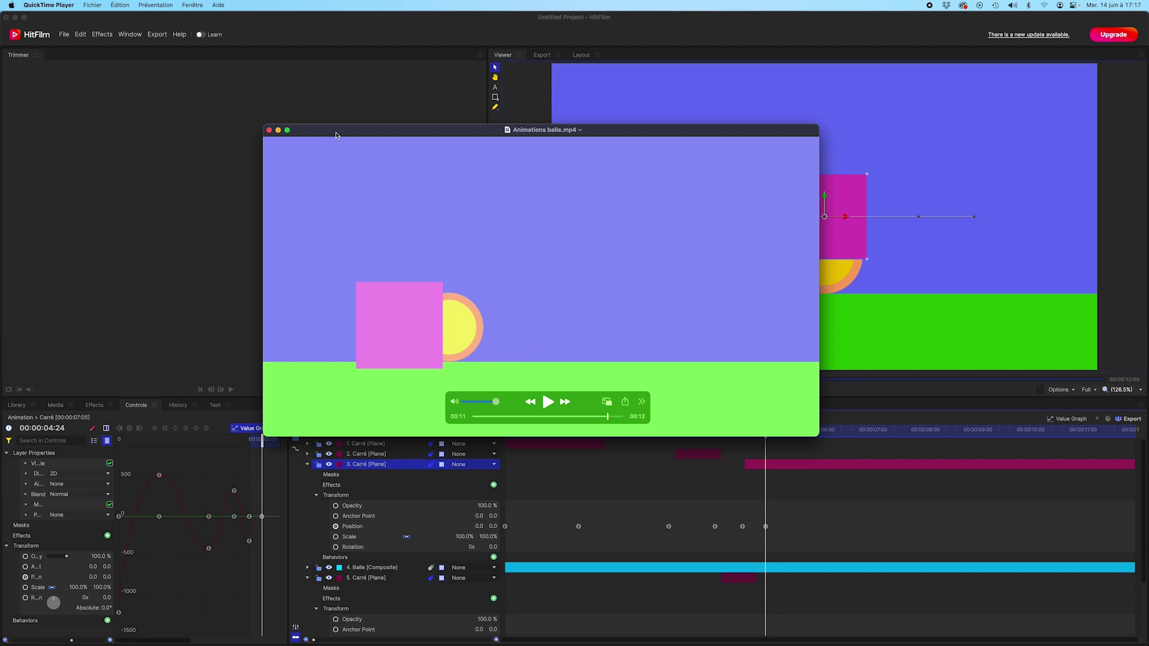
Step: Move the QuickTime window aside, rewind the reference video toward 00:02, then drag it off screen
left_click_drag(353, 139, 583, 150)
left_click(823, 282)
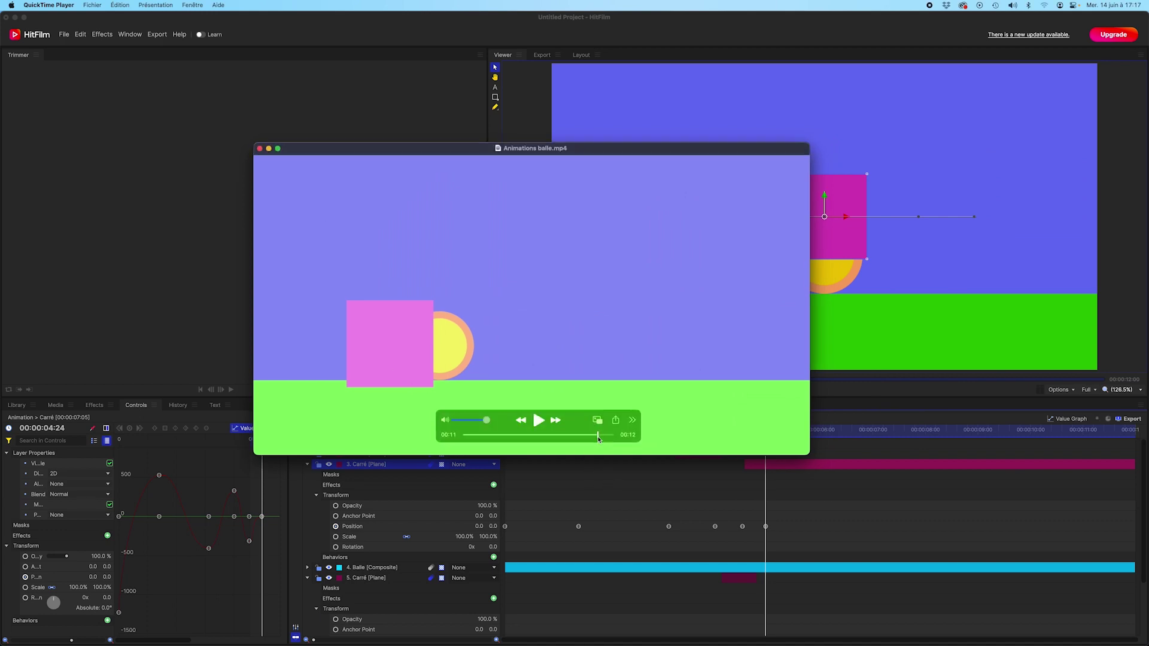
left_click_drag(598, 439, 578, 441)
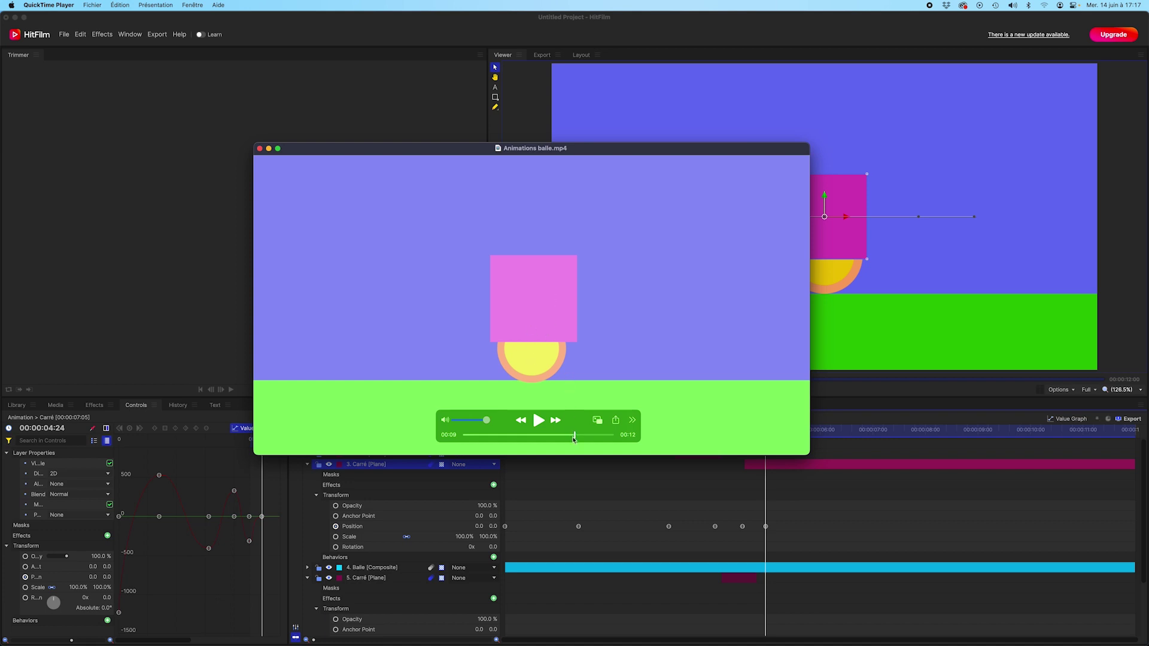
mouse_move(556, 436)
left_mouse_down()
mouse_move(489, 440)
mouse_move(594, 451)
left_mouse_up()
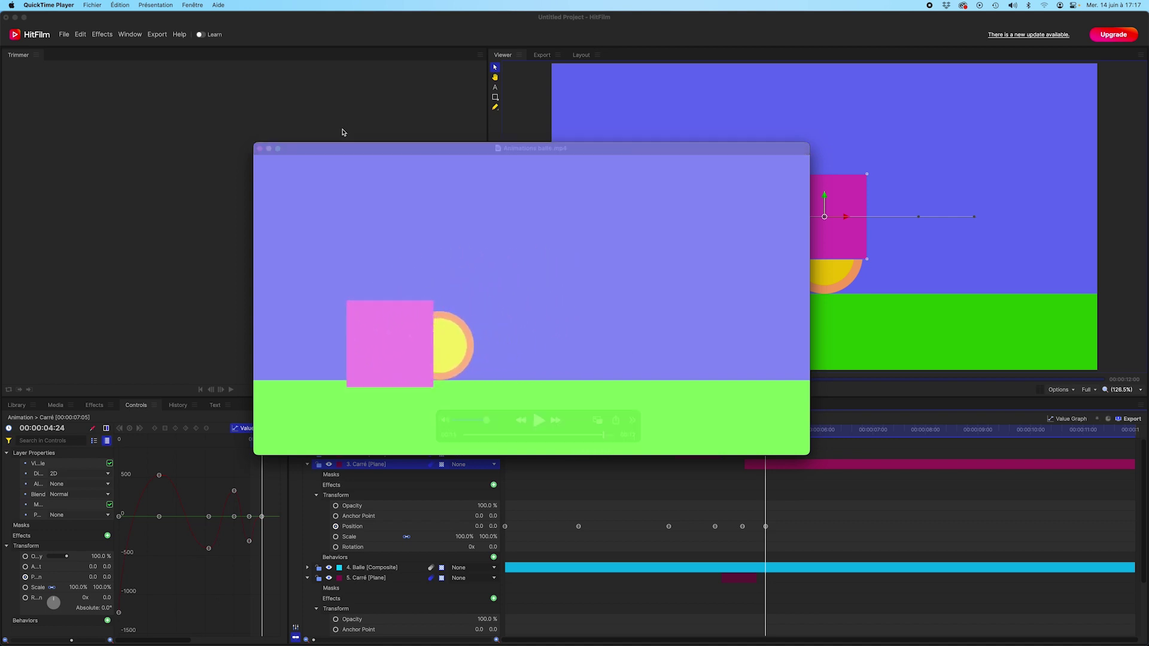
left_click_drag(335, 148, 1148, 251)
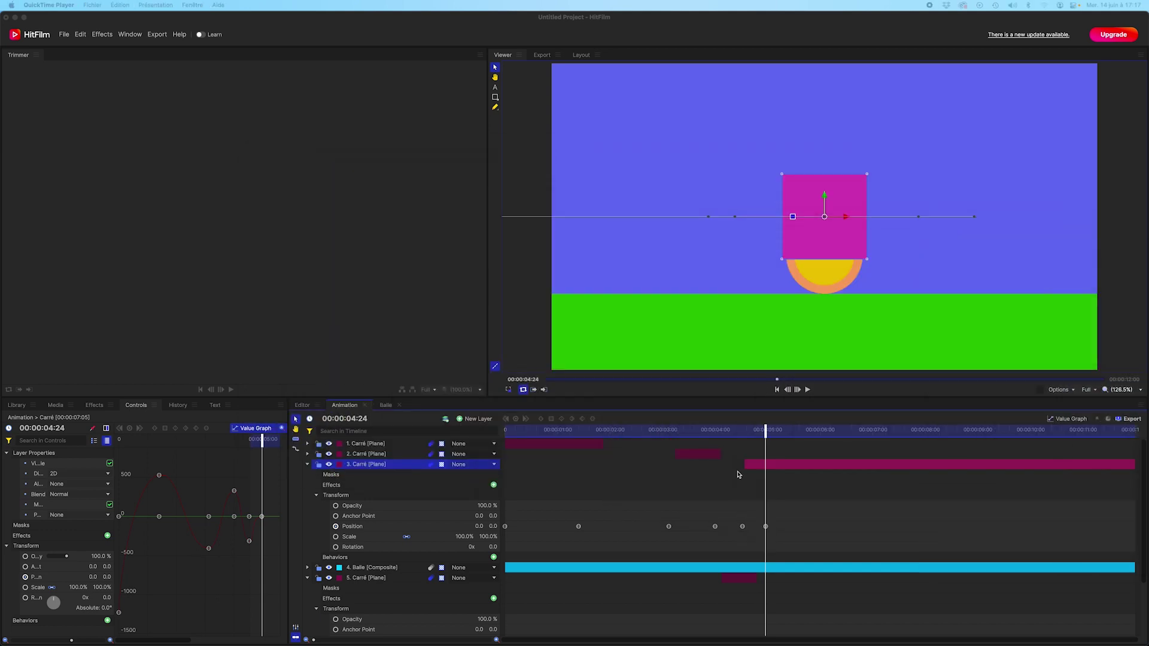
Step: Collapse Carré layers 3 and 5, hide the Value Graph, and select the 4. Balle composite
mouse_move(729, 437)
left_mouse_down()
mouse_move(511, 464)
mouse_move(765, 506)
left_mouse_up()
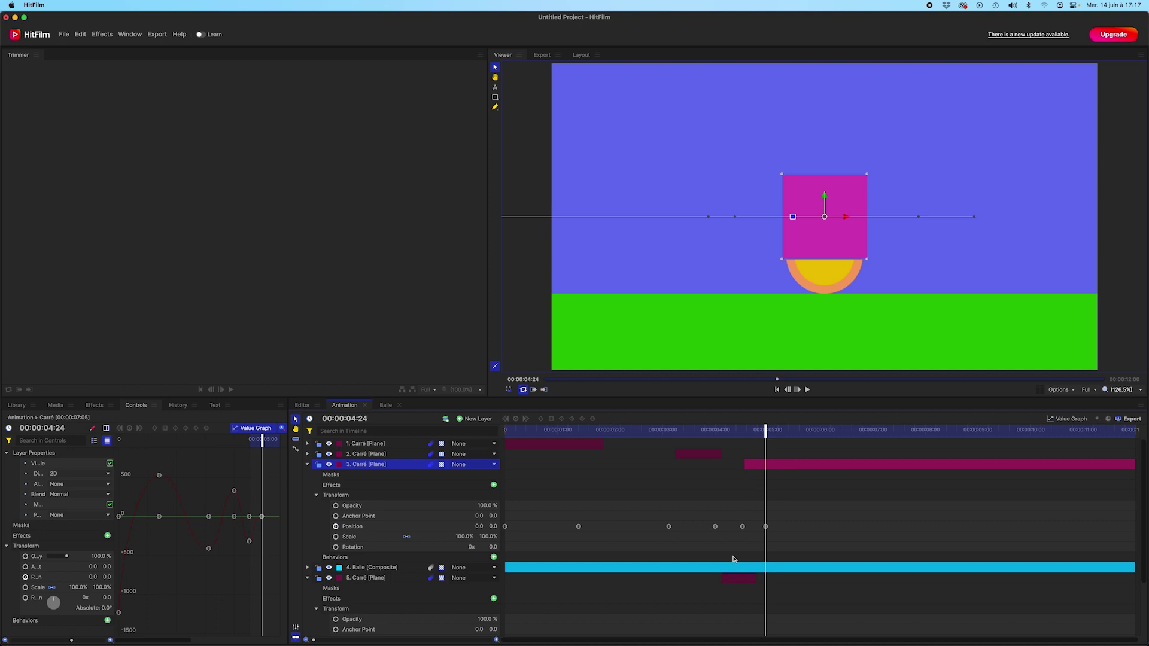
left_click(308, 465)
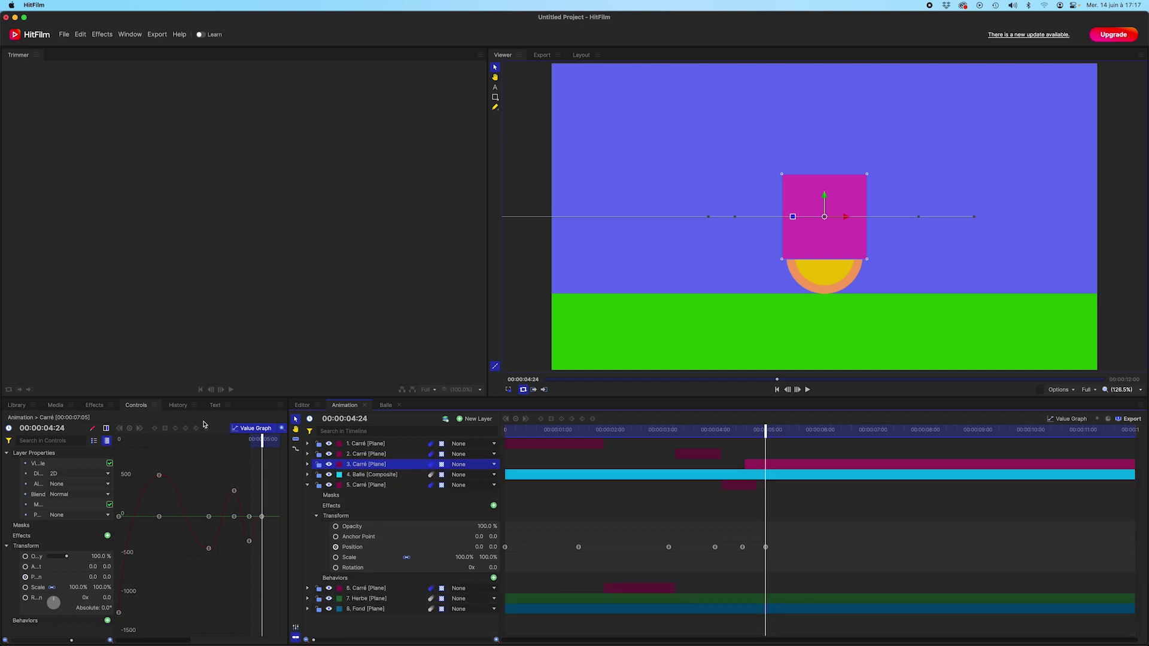
left_click(108, 428)
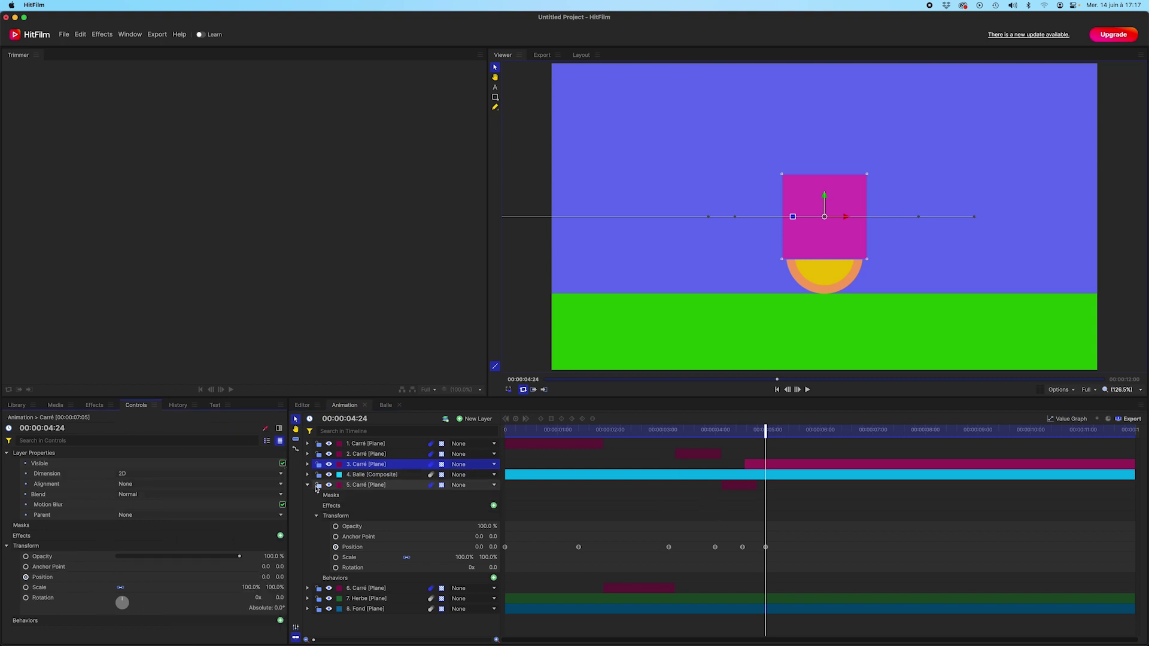
left_click(307, 485)
left_click(376, 476)
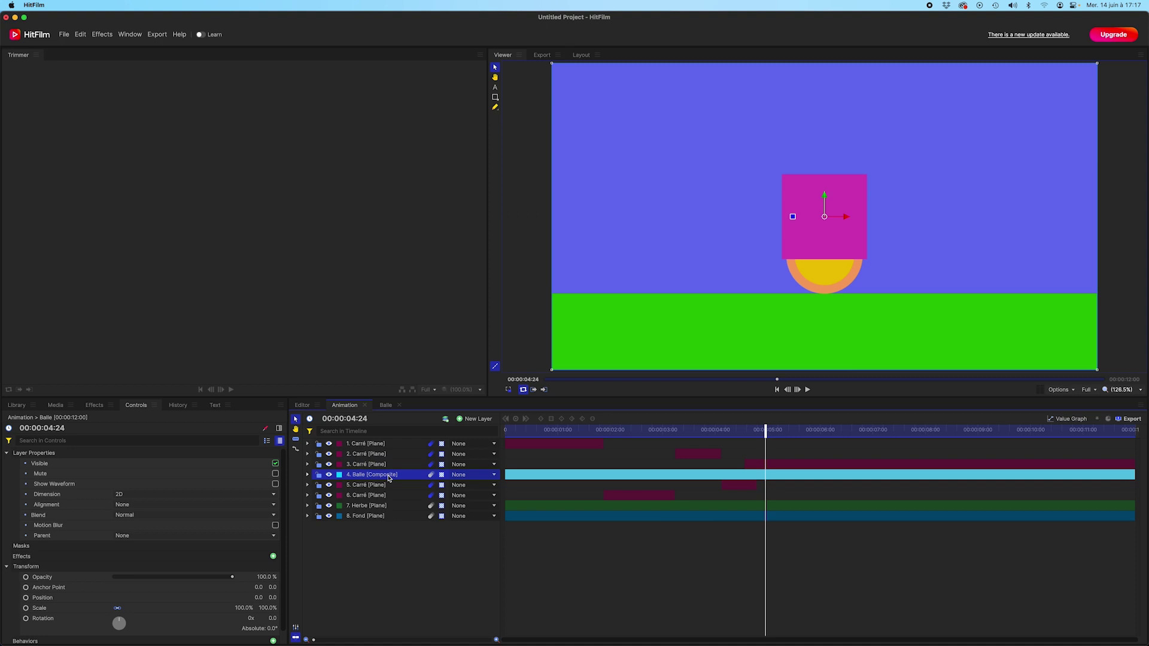
Step: Expand Balle's Transform, test its Rotation, reset Rotation to 0°, and bring back the reference video
left_click(308, 476)
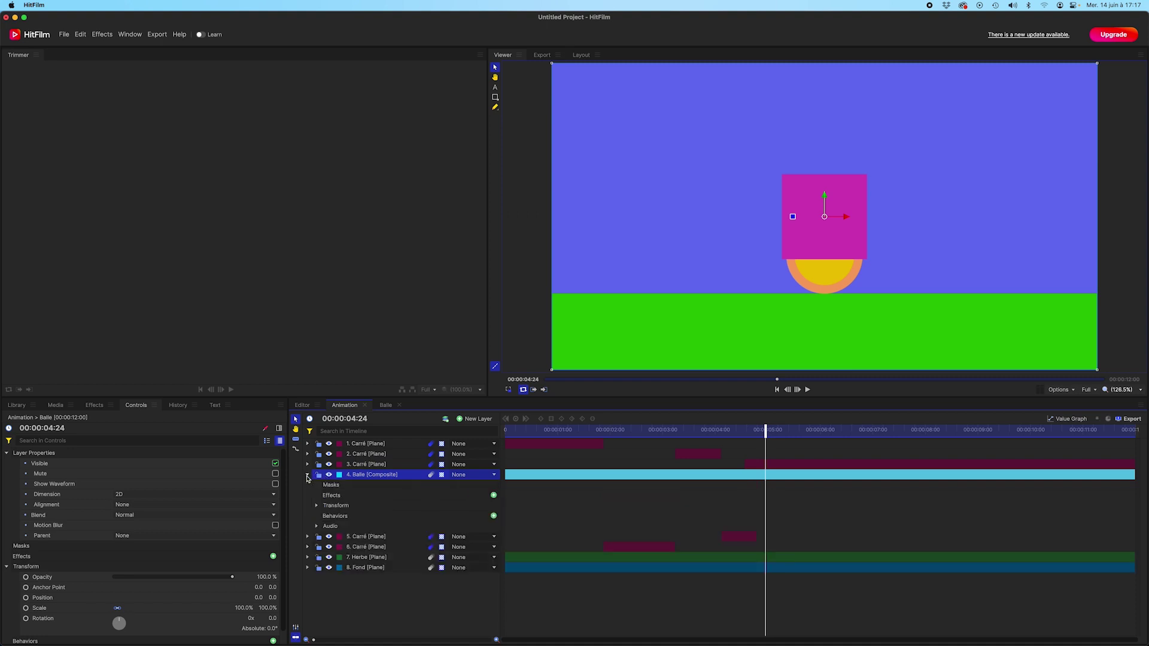
left_click(317, 506)
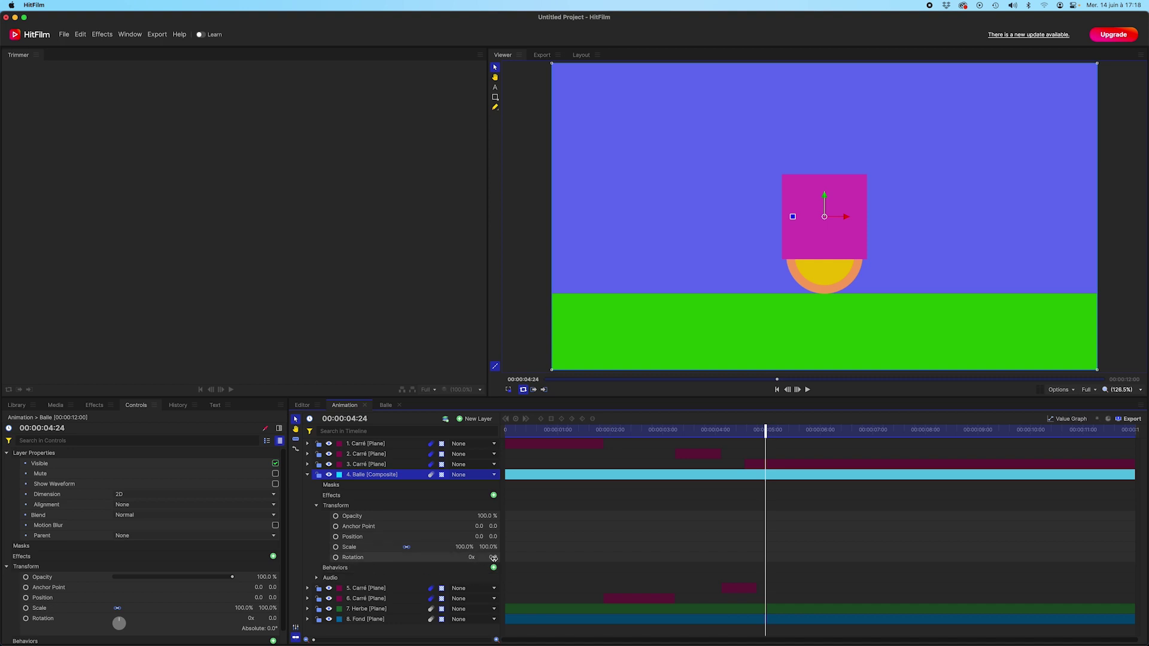
left_click_drag(119, 623, 119, 624)
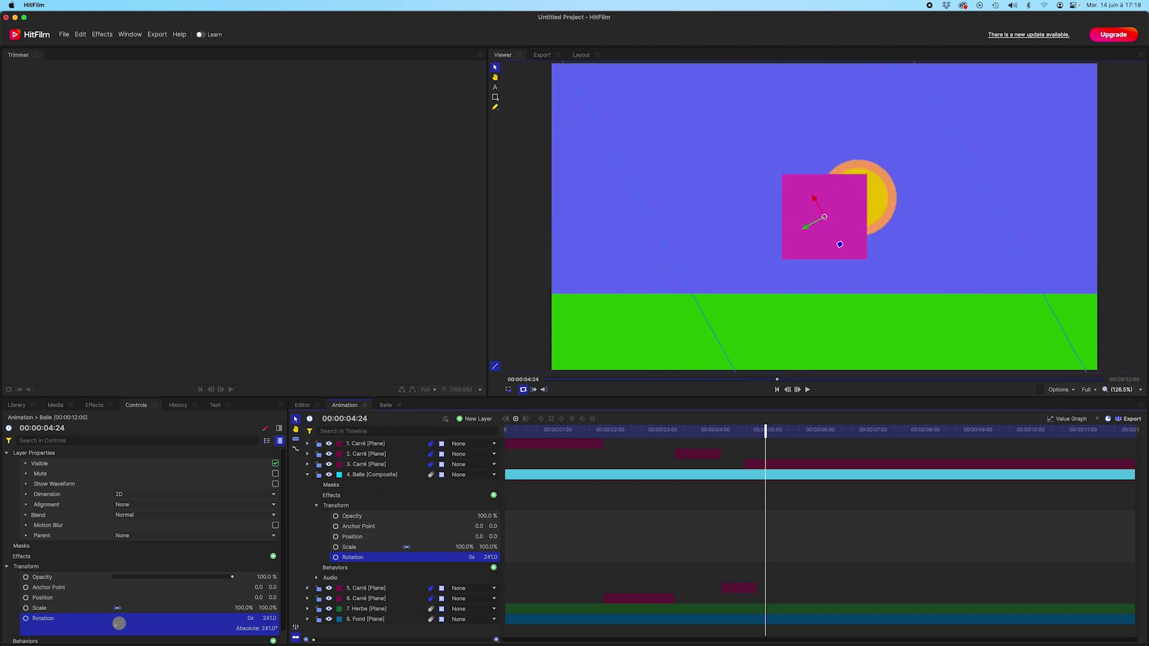
double_click(490, 557)
type("0")
key("Return")
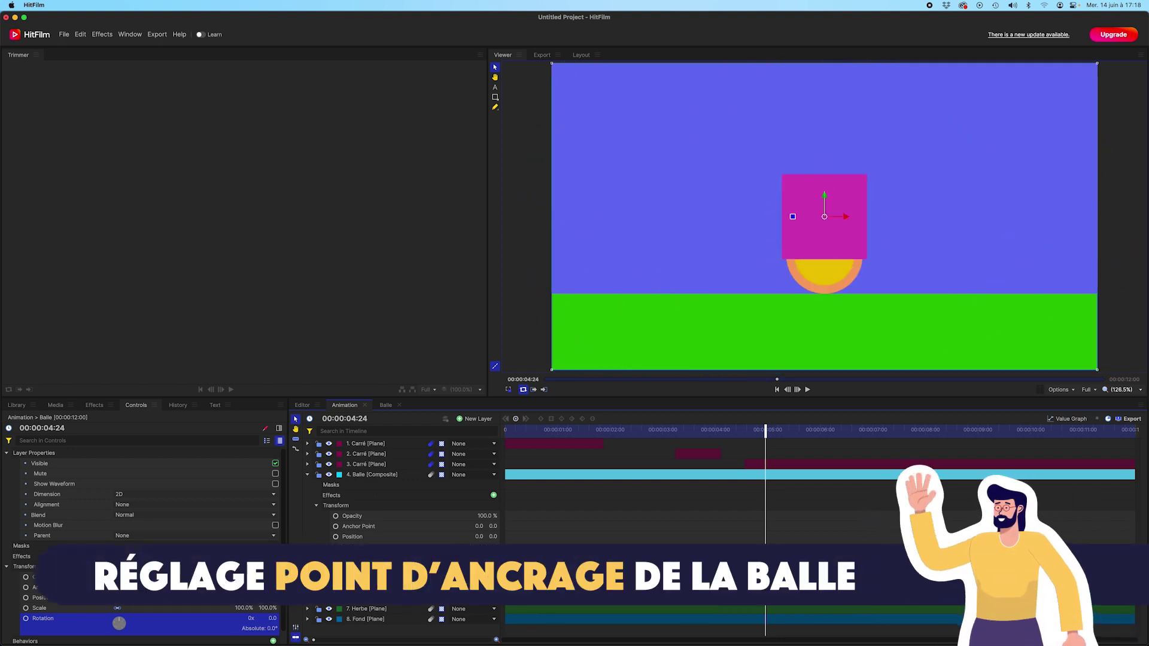
left_click(824, 295)
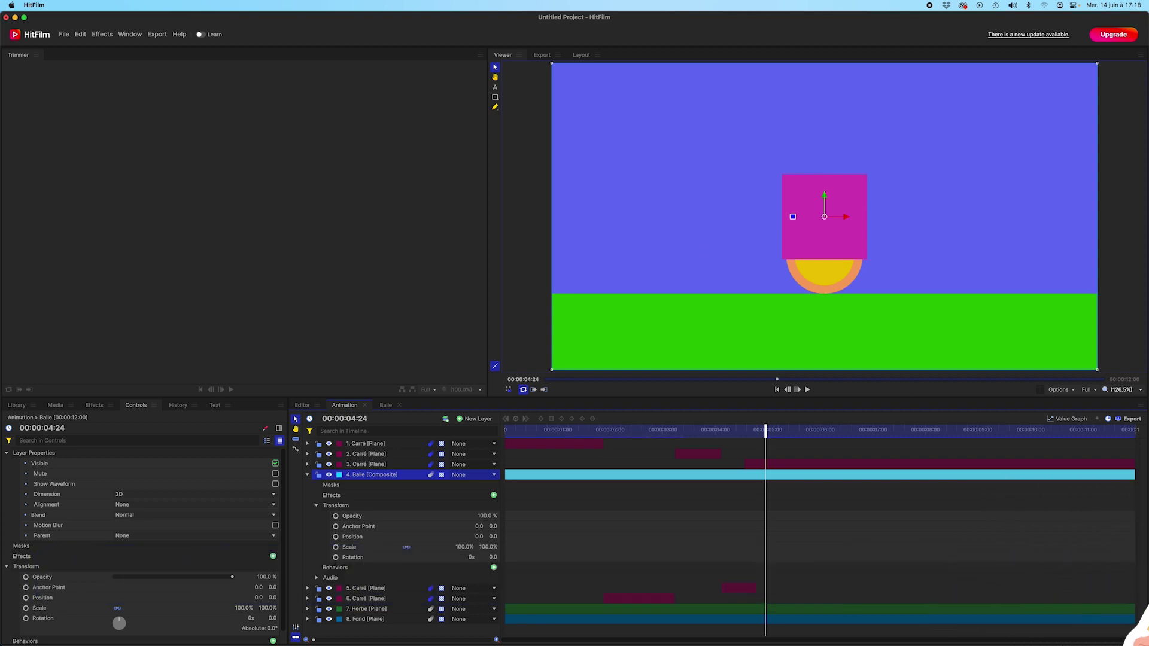
key("super+Tab")
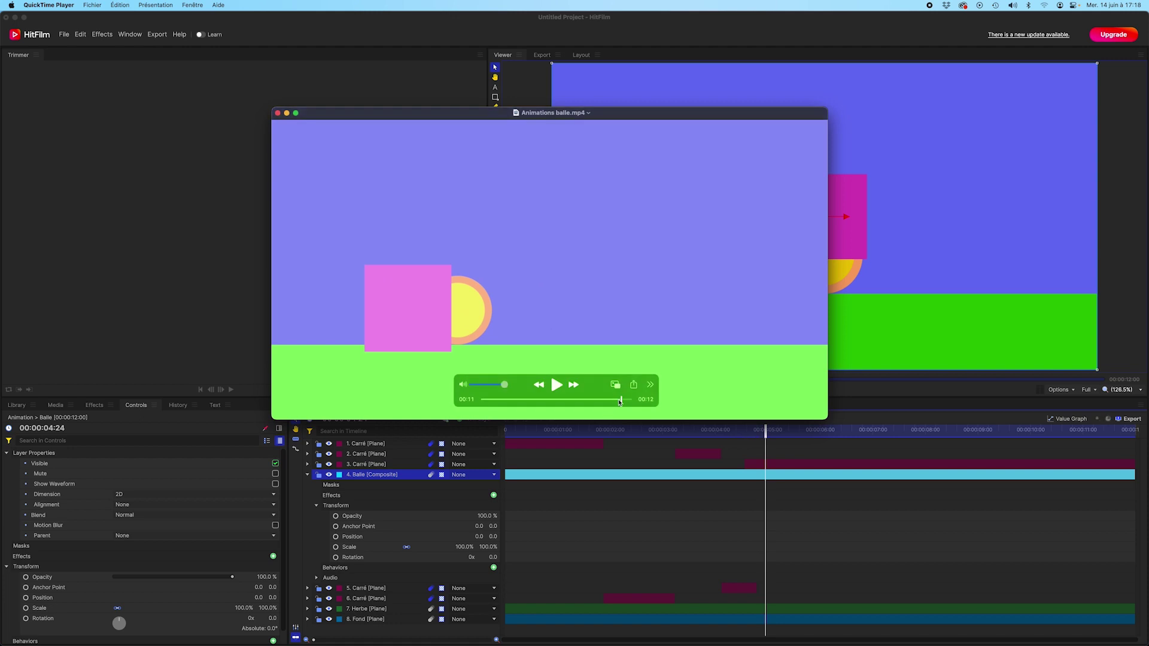
Step: Scrub the reference video between 00:10 and 00:09 to see the square tilt, then close it
left_click(601, 400)
mouse_move(601, 399)
left_mouse_down()
mouse_move(598, 413)
mouse_move(614, 417)
left_mouse_up()
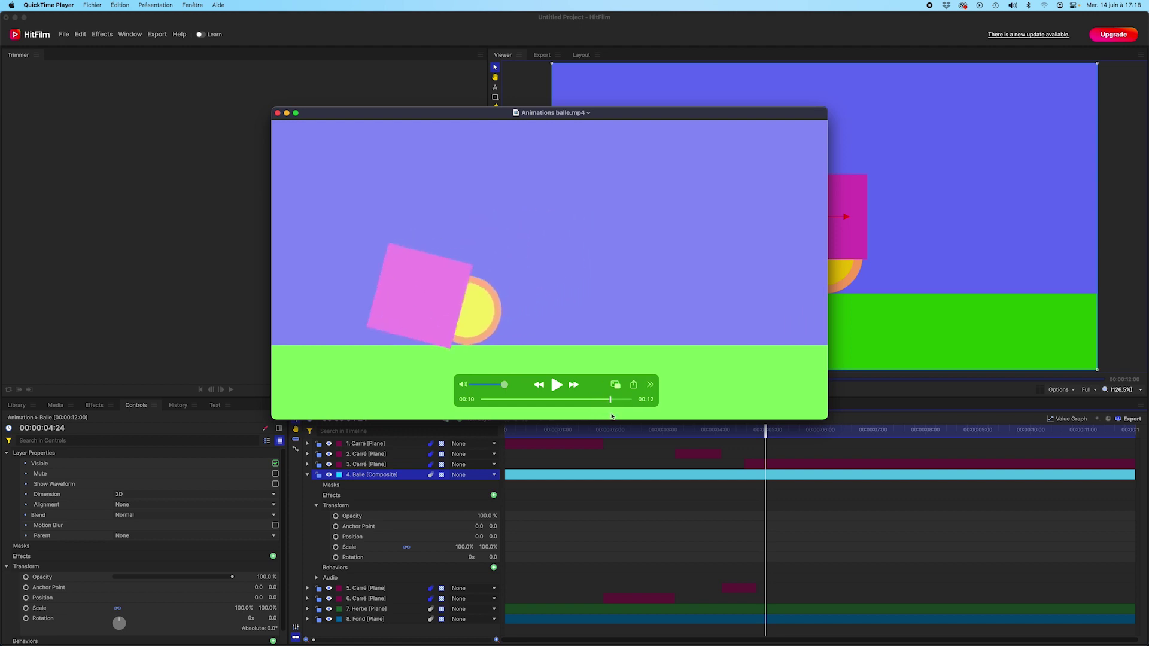
key("super+w")
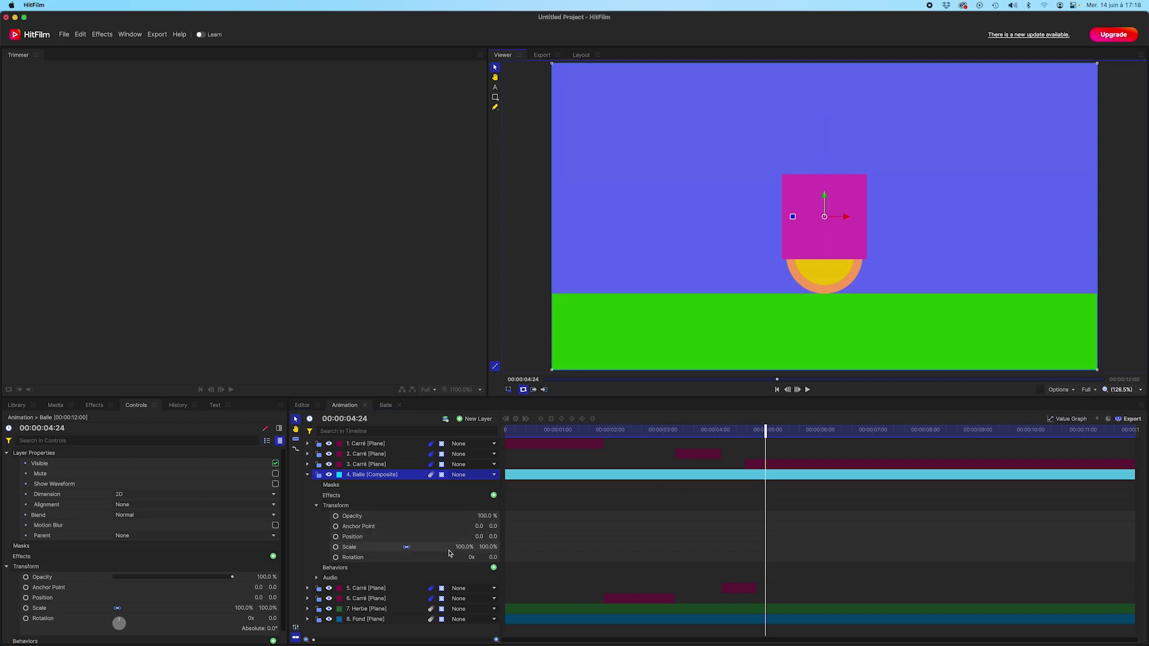
Step: Test-tilt Balle to -26°, then hide the 3. Carré magenta square layer
mouse_move(493, 557)
left_mouse_down()
mouse_move(478, 557)
mouse_move(514, 557)
left_mouse_up()
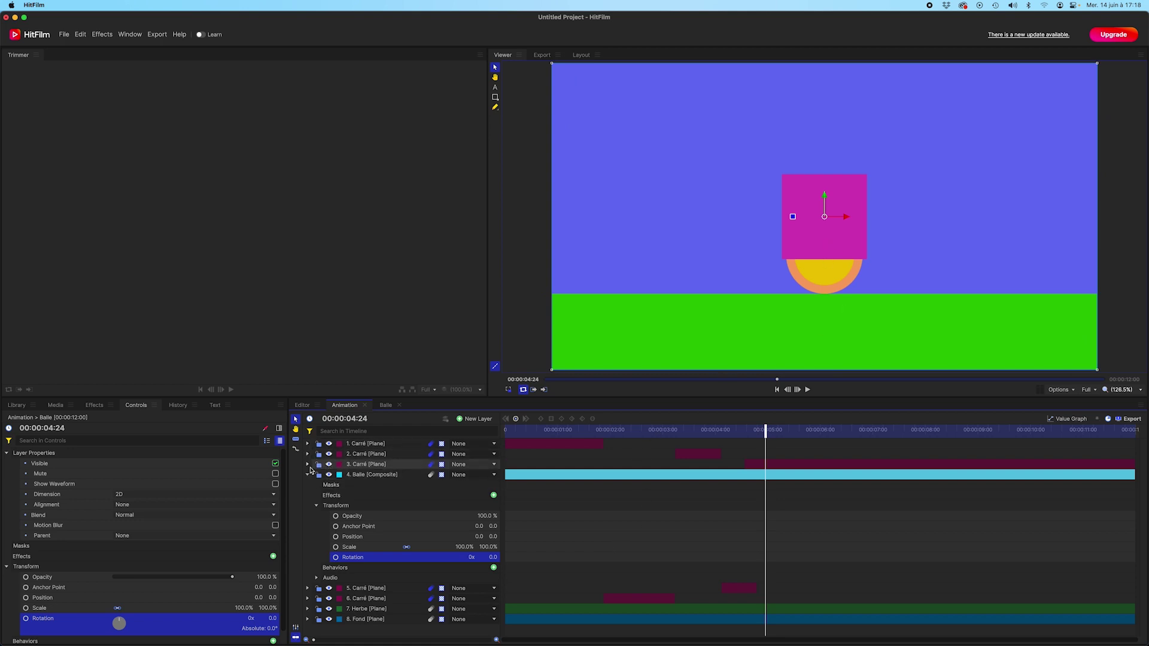
left_click(329, 465)
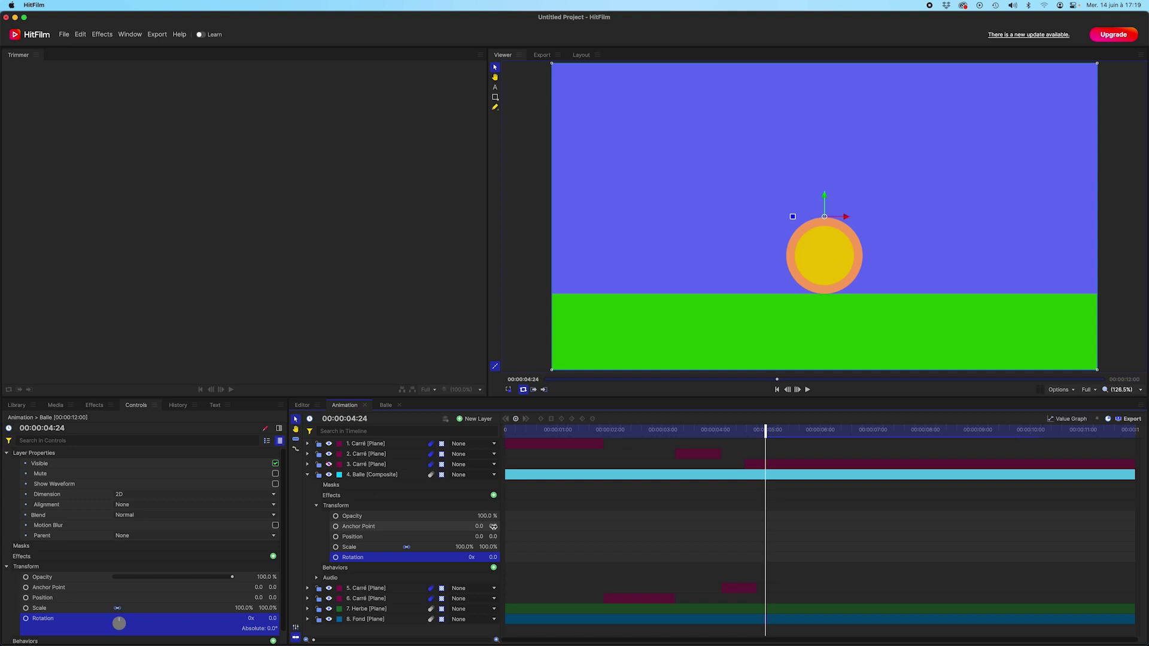
Step: Set Balle's Anchor Point Y to -135 and Position Y to -133
left_click_drag(493, 526, 464, 527)
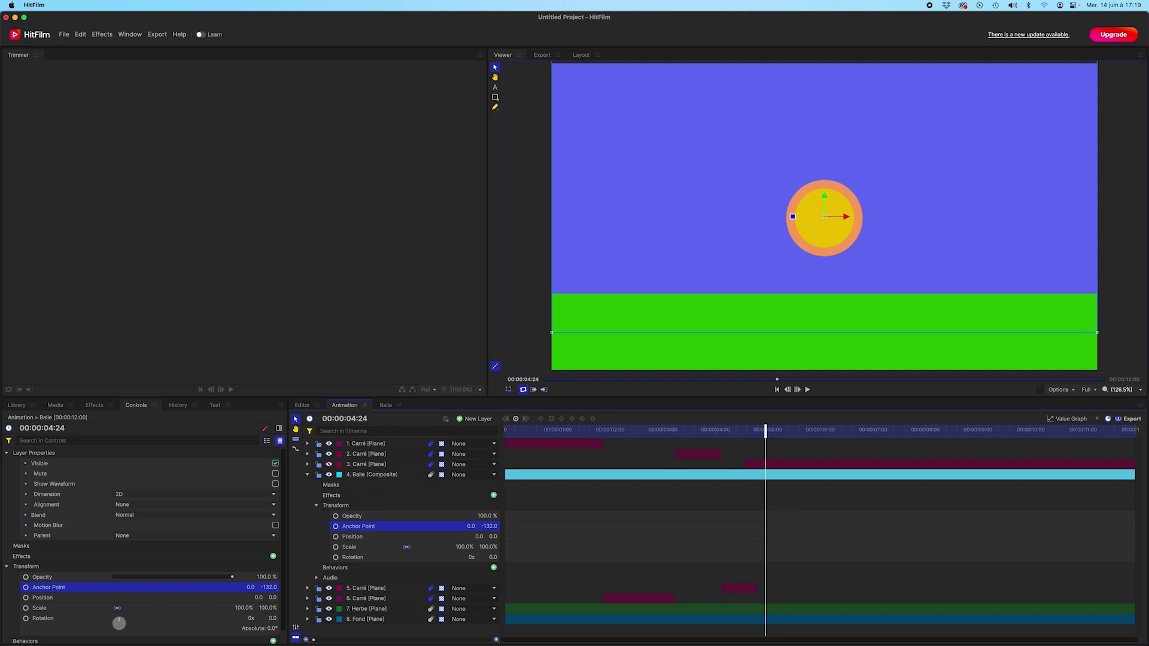
left_click_drag(464, 527, 462, 527)
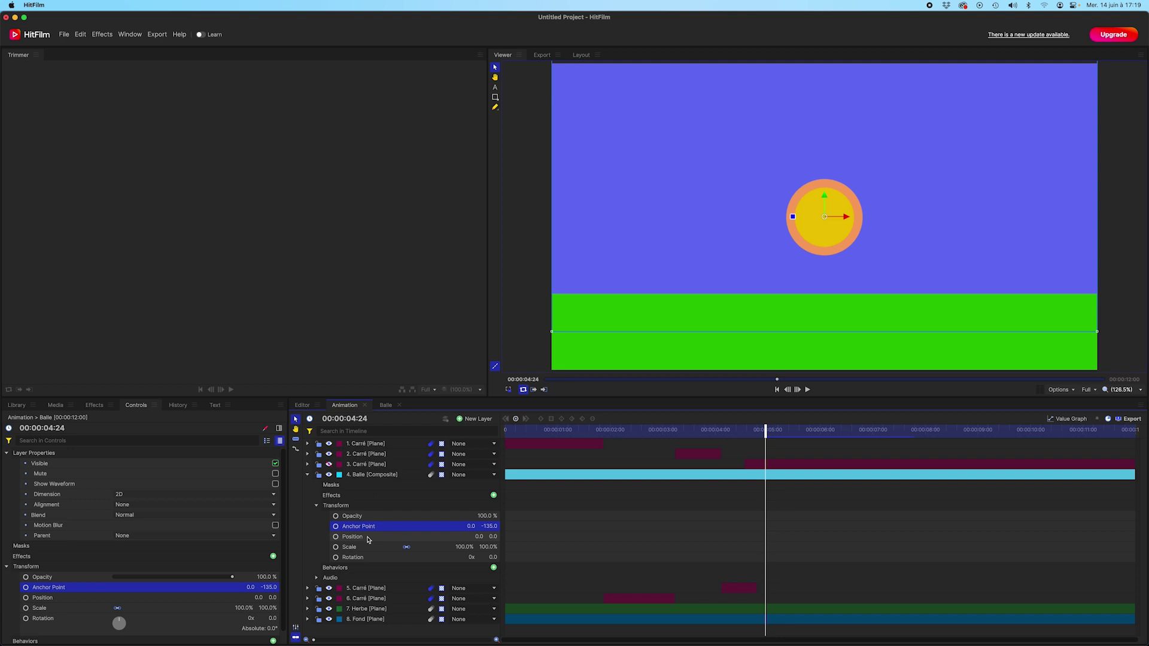
left_click_drag(493, 537, 413, 537)
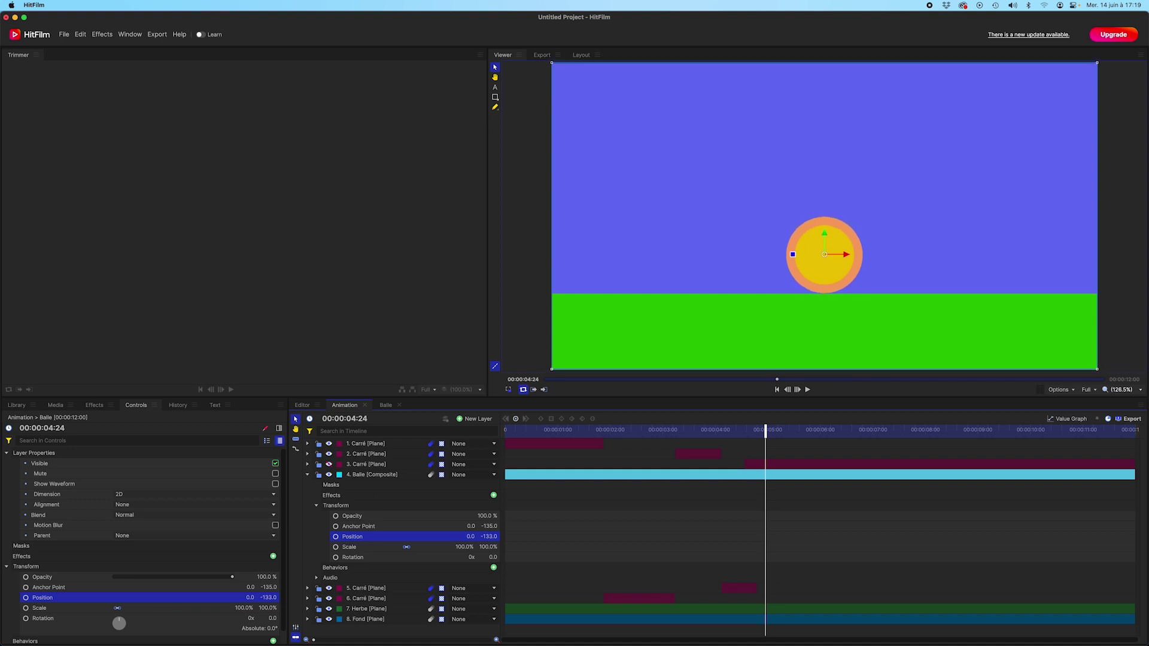
key("super")
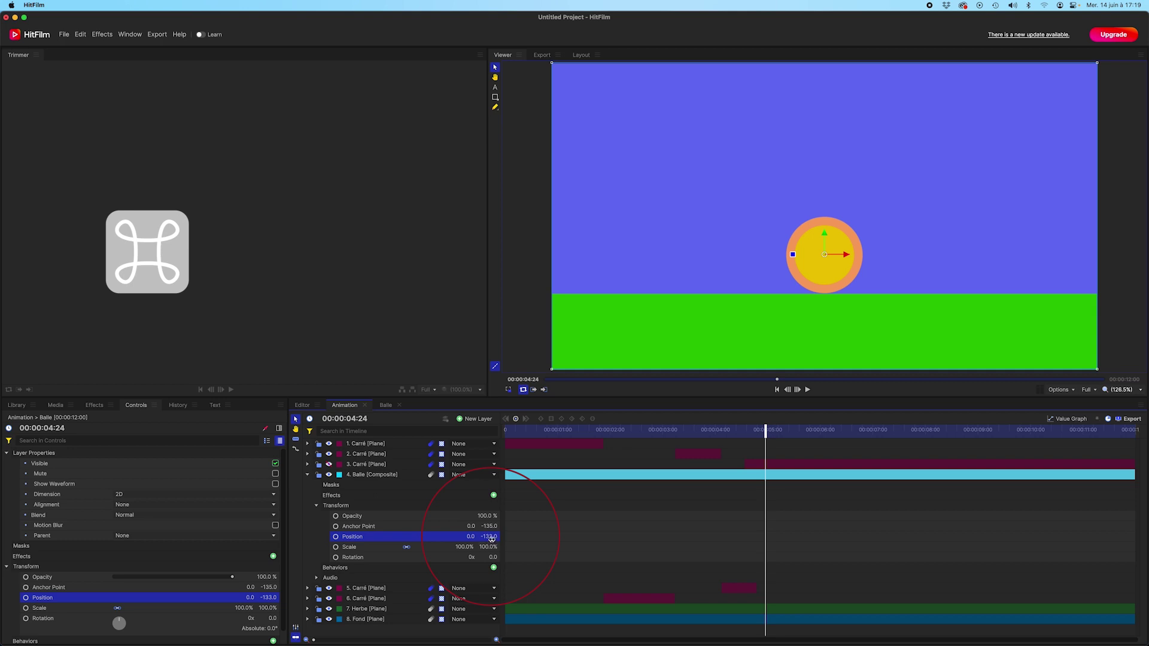
Step: Show layer 3 Carré again, preview the animation from the start, then select layer 3 near 4:15
left_click(329, 464)
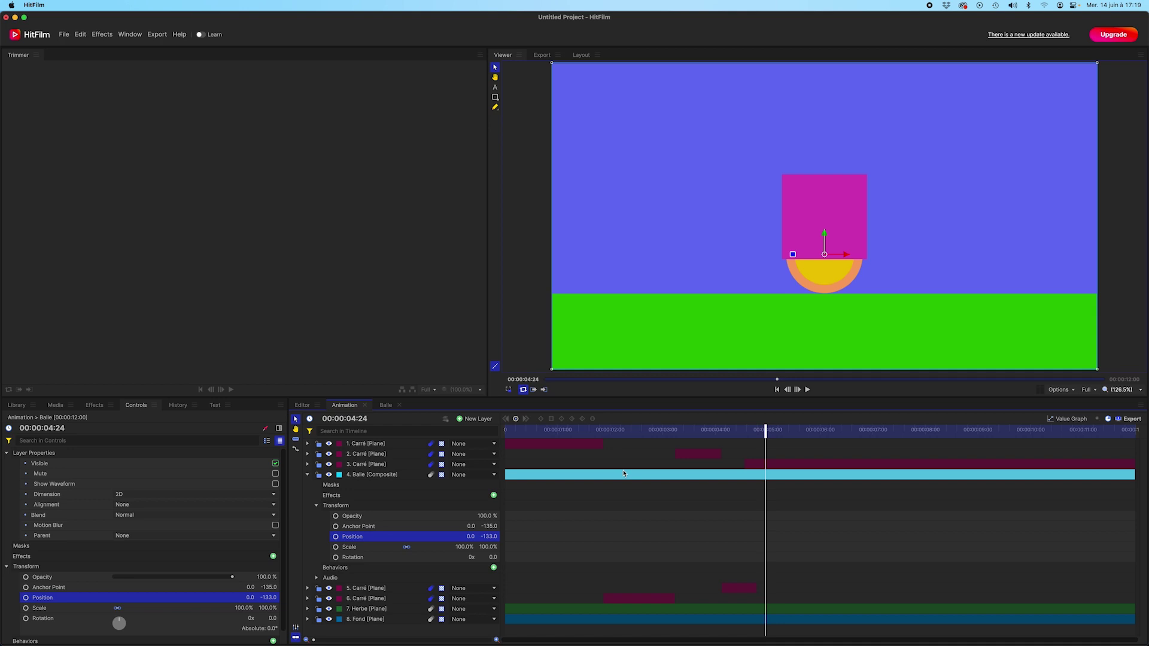
key("Home")
key("space")
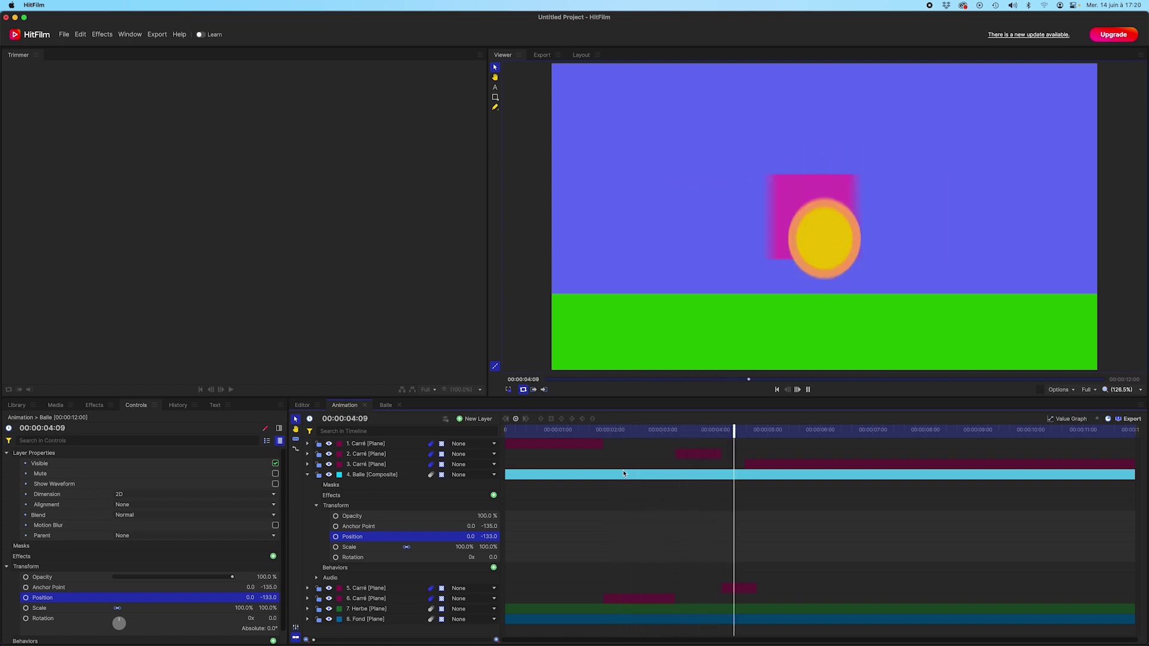
key("space")
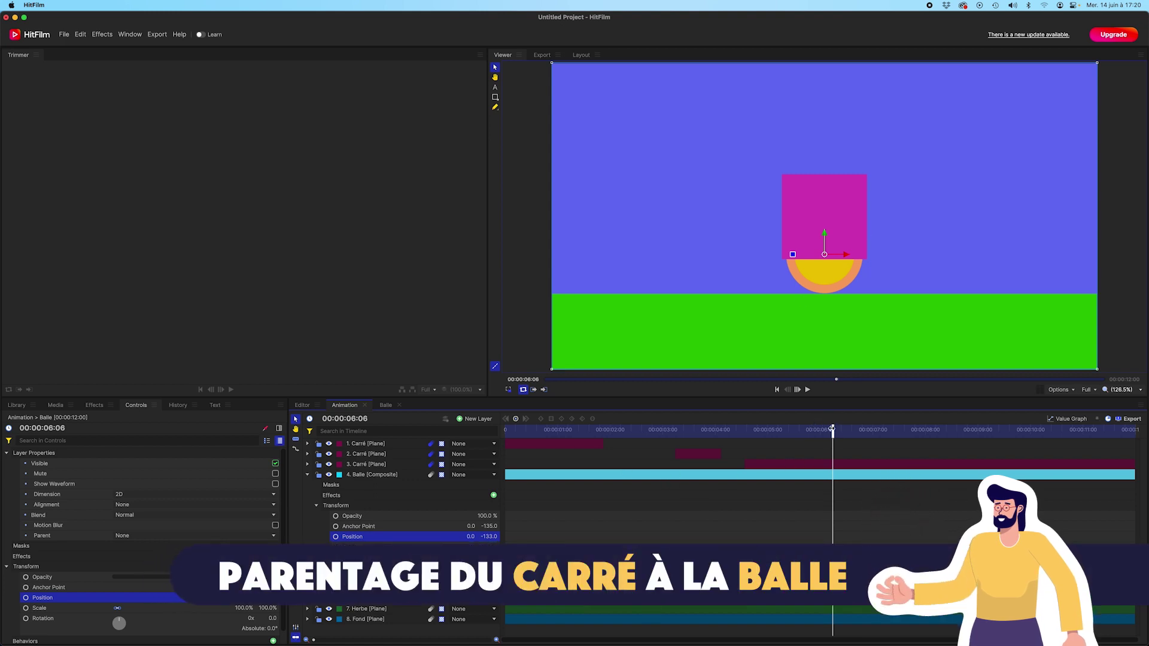
mouse_move(832, 429)
left_mouse_down()
mouse_move(751, 441)
mouse_move(775, 442)
left_mouse_up()
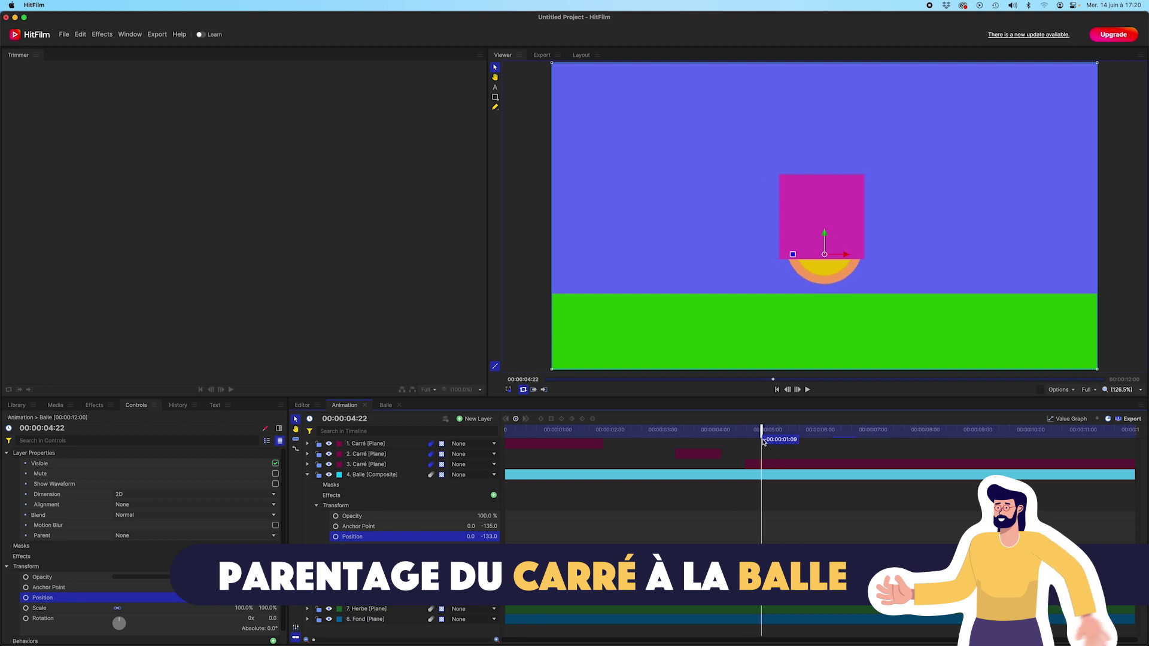
left_click(775, 464)
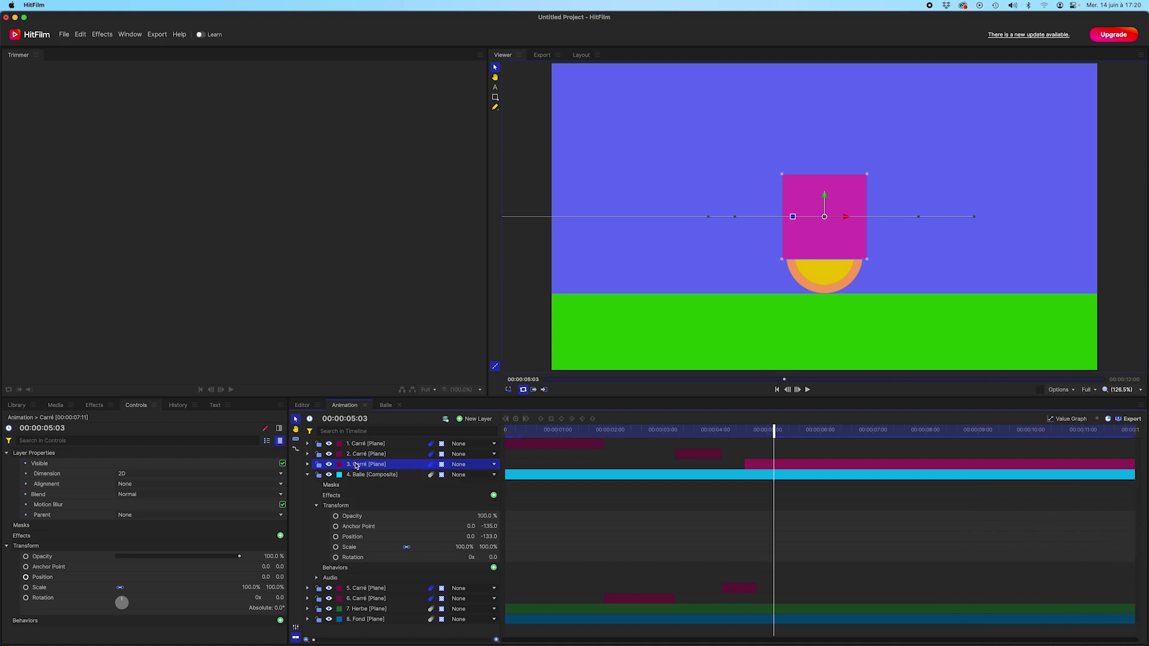
Step: Give the third Carré square layer the Citron colour label
left_click(495, 465)
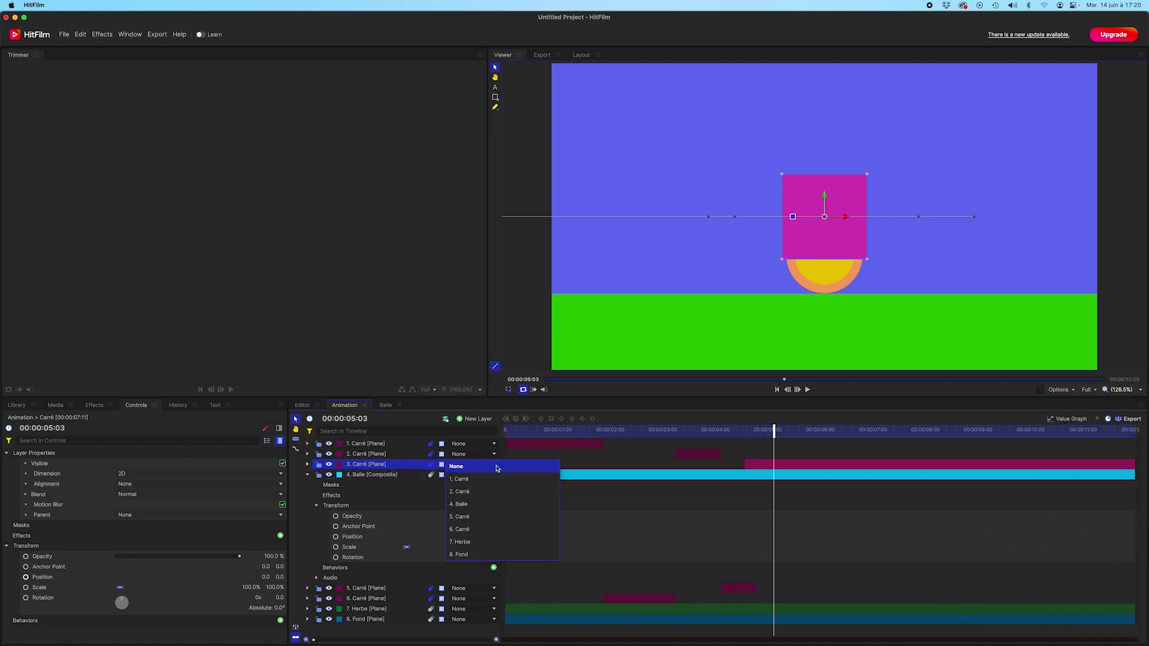
left_click(753, 470)
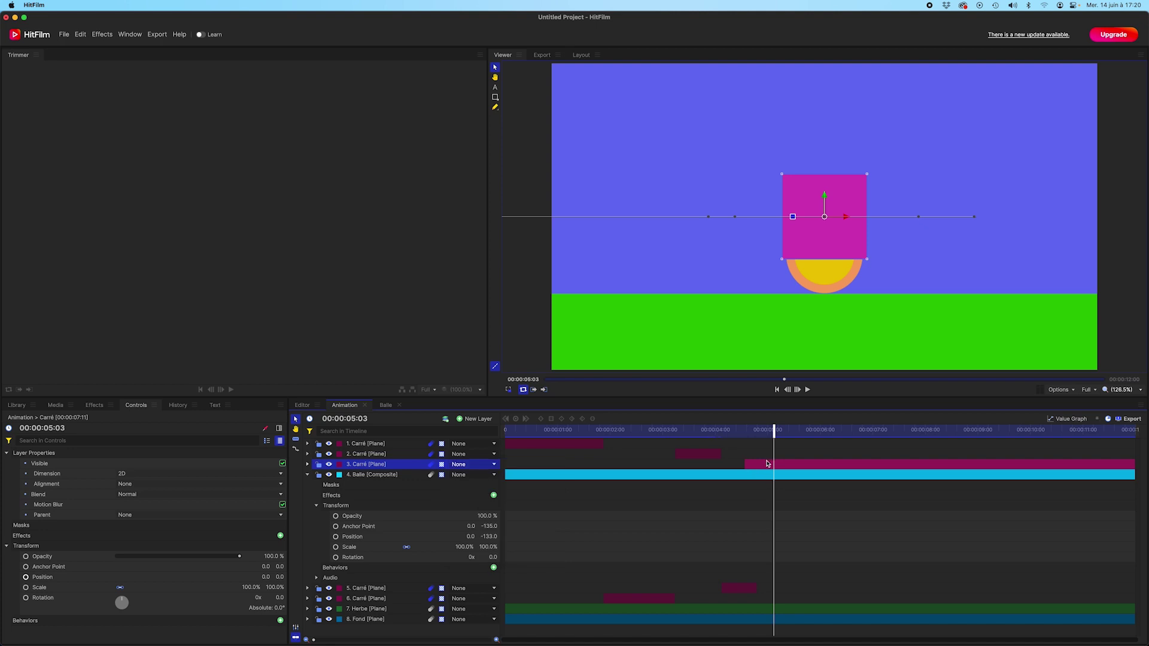
left_click(694, 456)
left_click(579, 443)
left_click(338, 466)
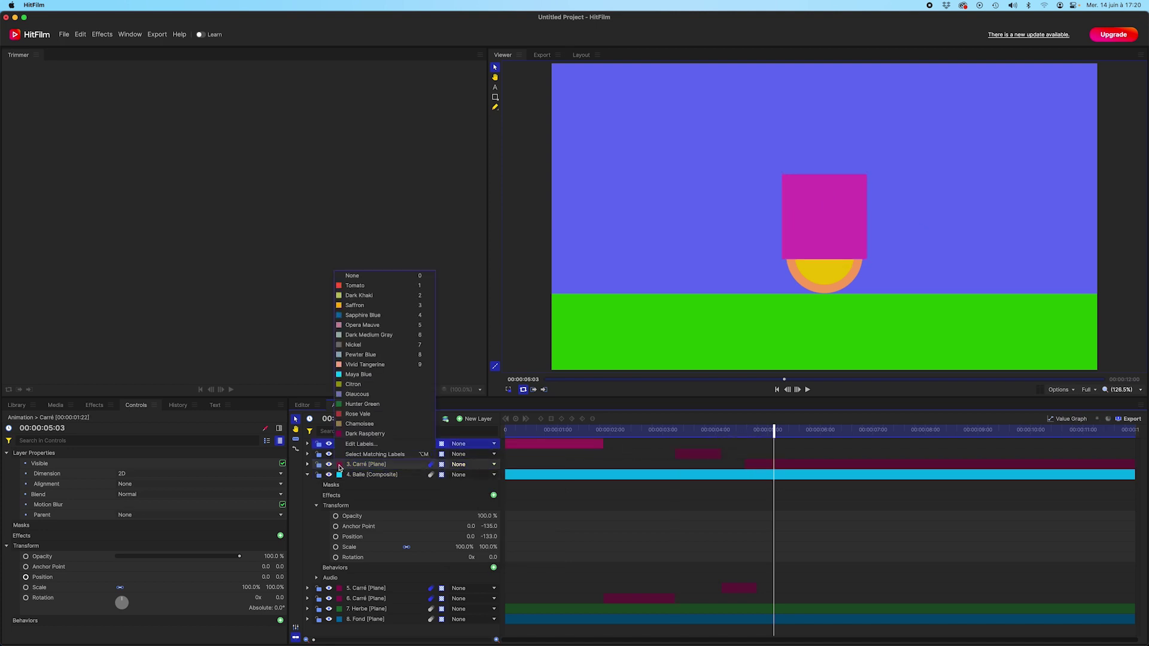
left_click(341, 384)
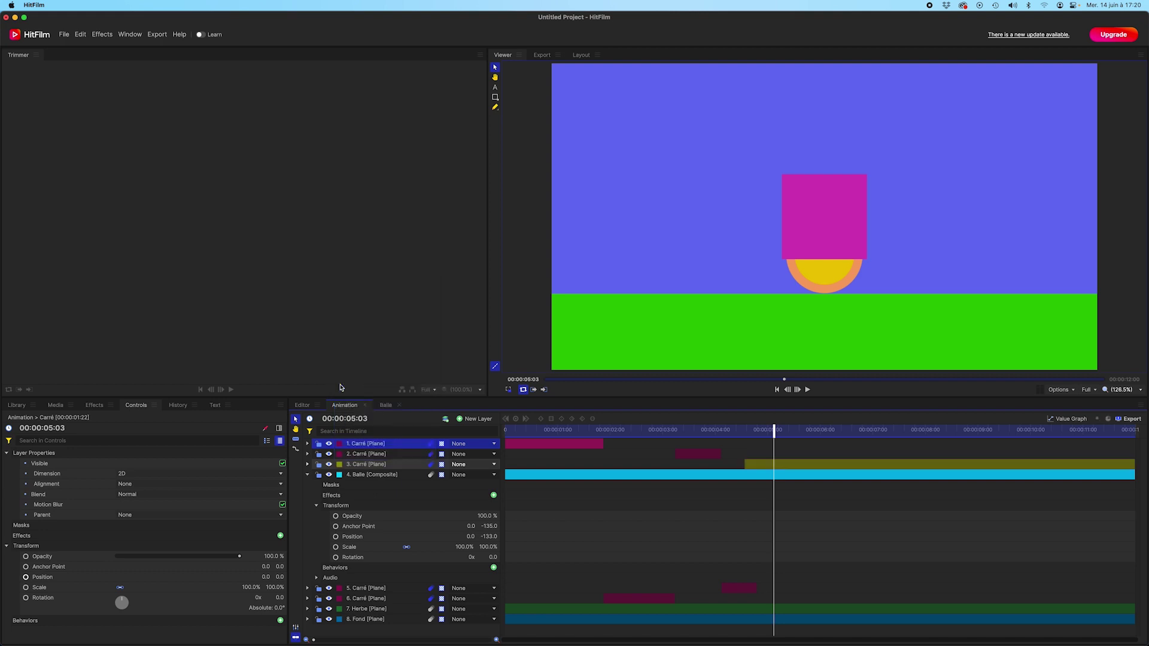
left_click(767, 467)
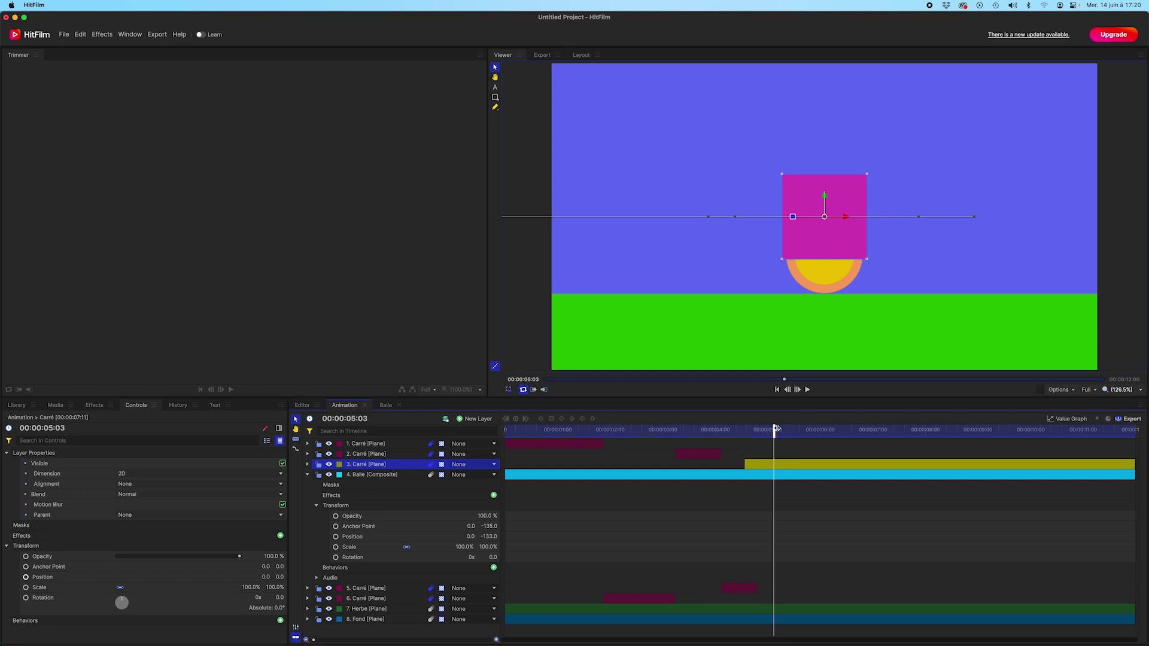
Step: At 5:01, parent the third Carré layer to 4. Balle and raise the ball to check it follows
left_click_drag(774, 431, 663, 473)
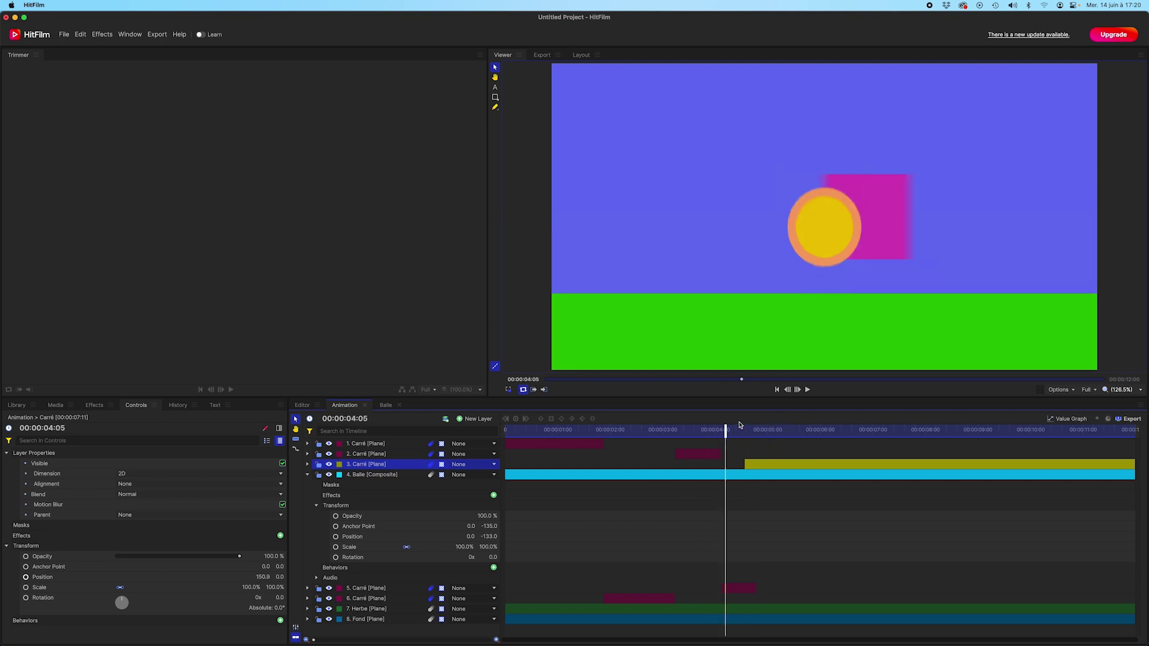
left_click_drag(730, 430, 770, 430)
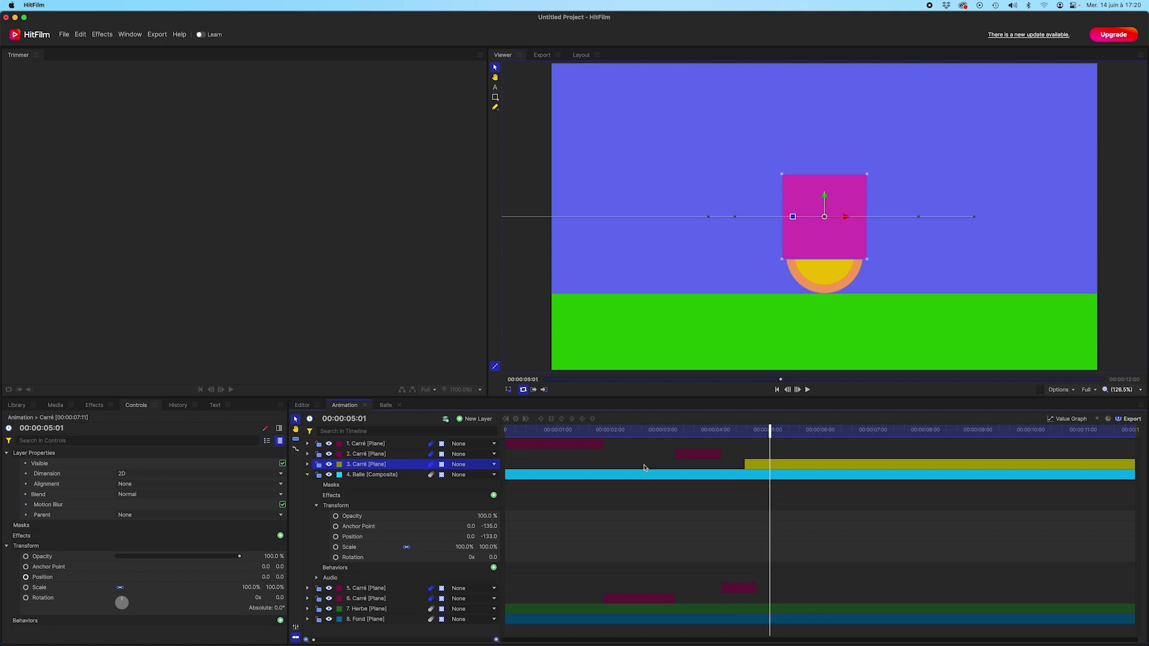
left_click(494, 465)
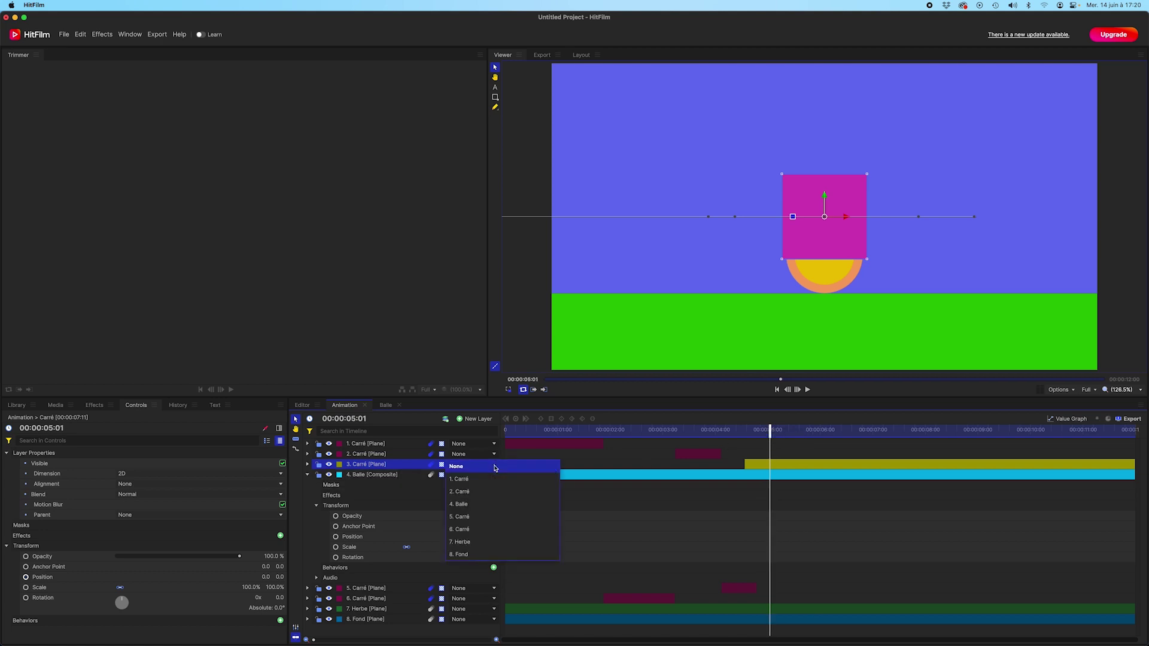
left_click(459, 504)
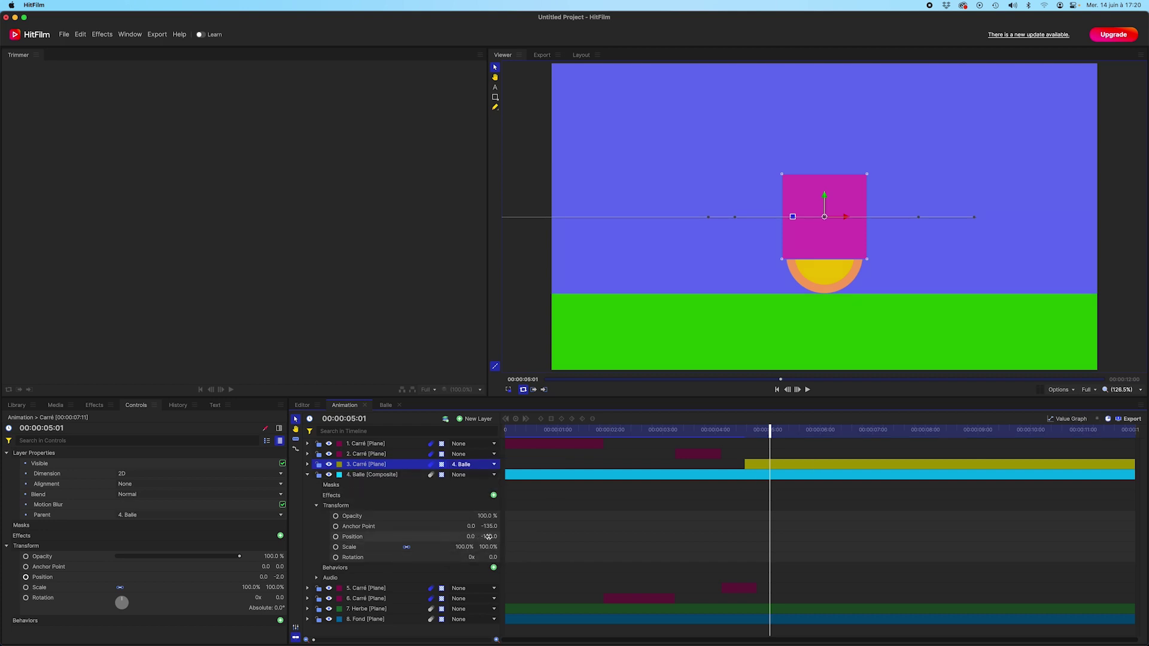
left_click_drag(489, 537, 489, 537)
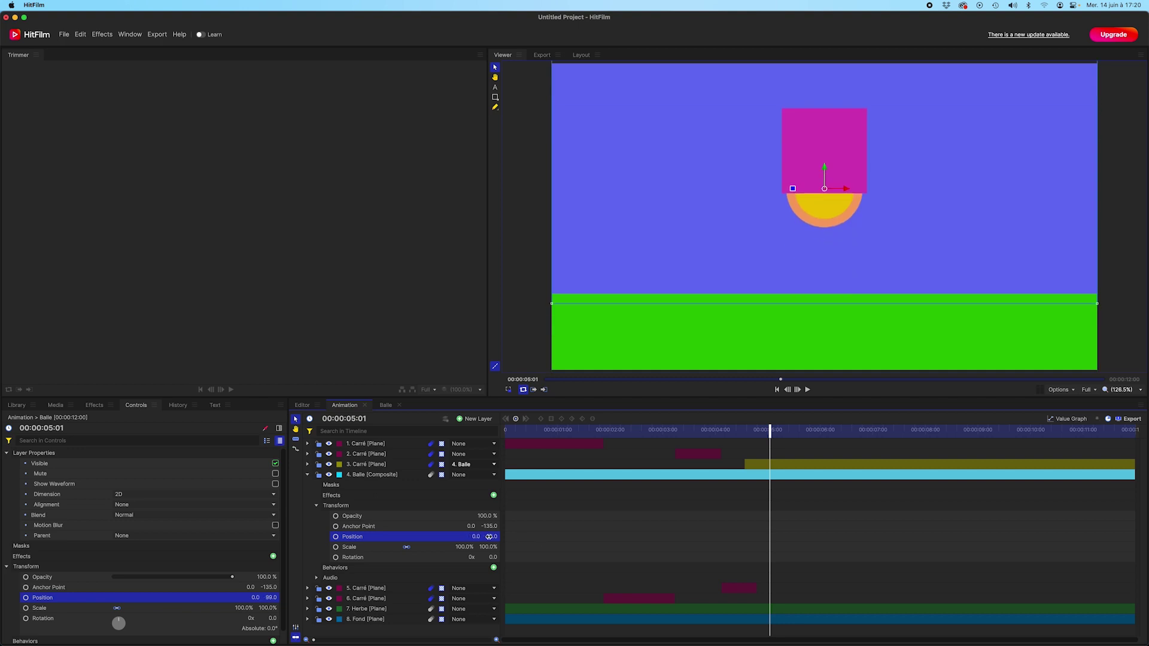
Step: Return Balle's Position Y to -133 and set Position and Rotation keyframes at 5:01
left_click_drag(489, 537, 489, 536)
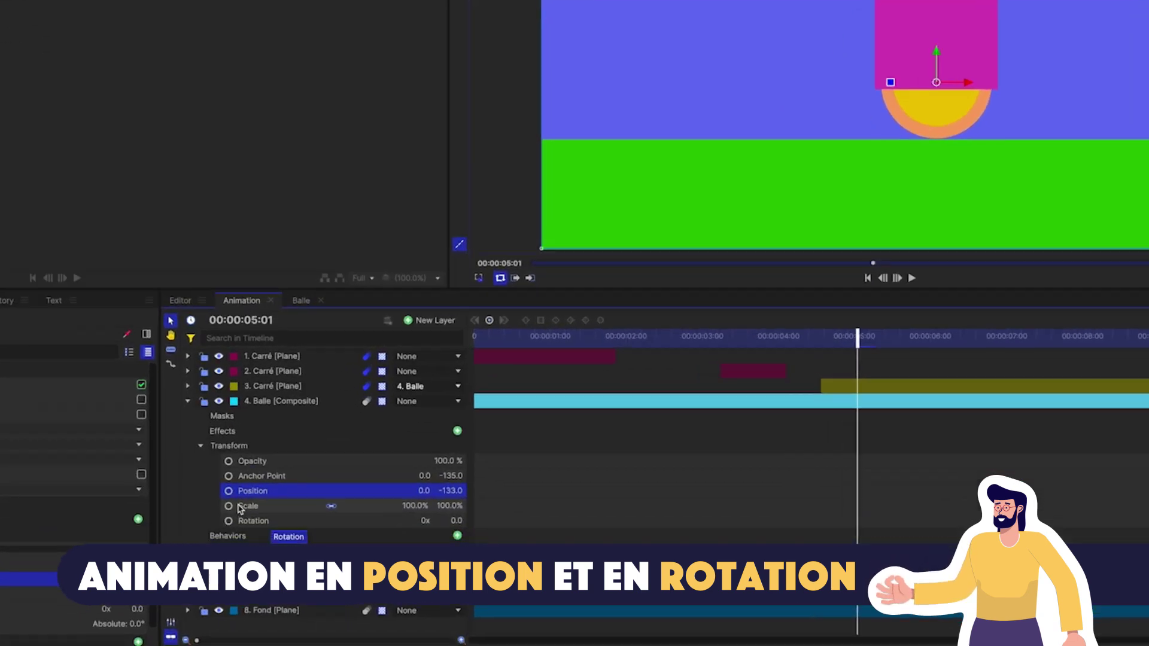
left_click(196, 476)
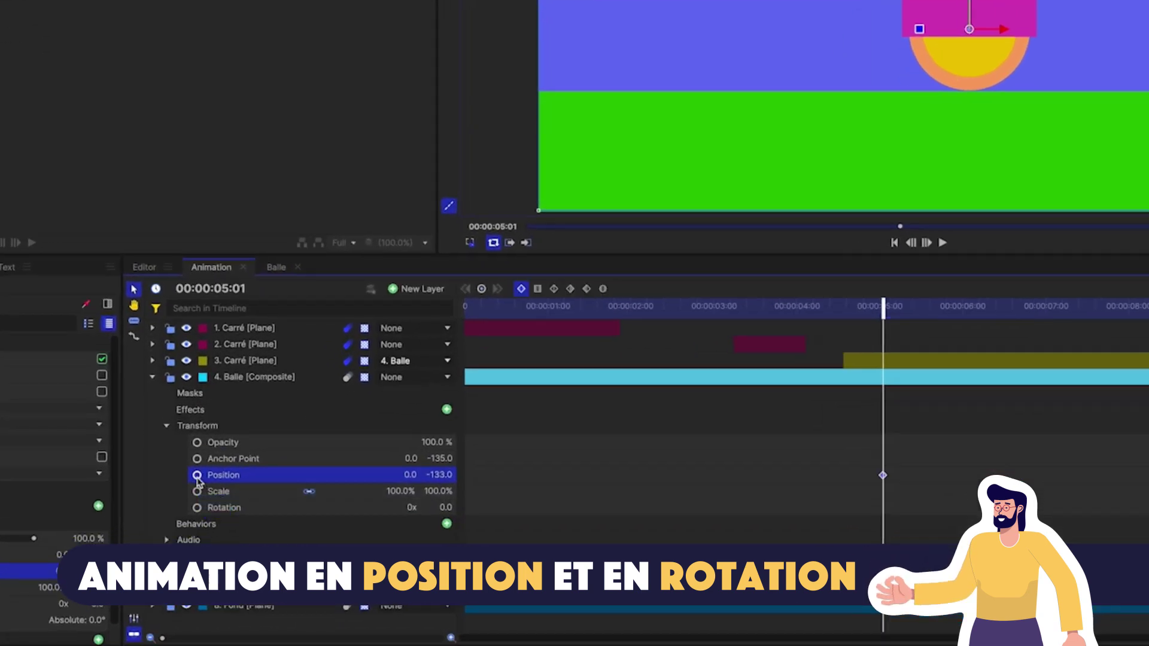
left_click(197, 508)
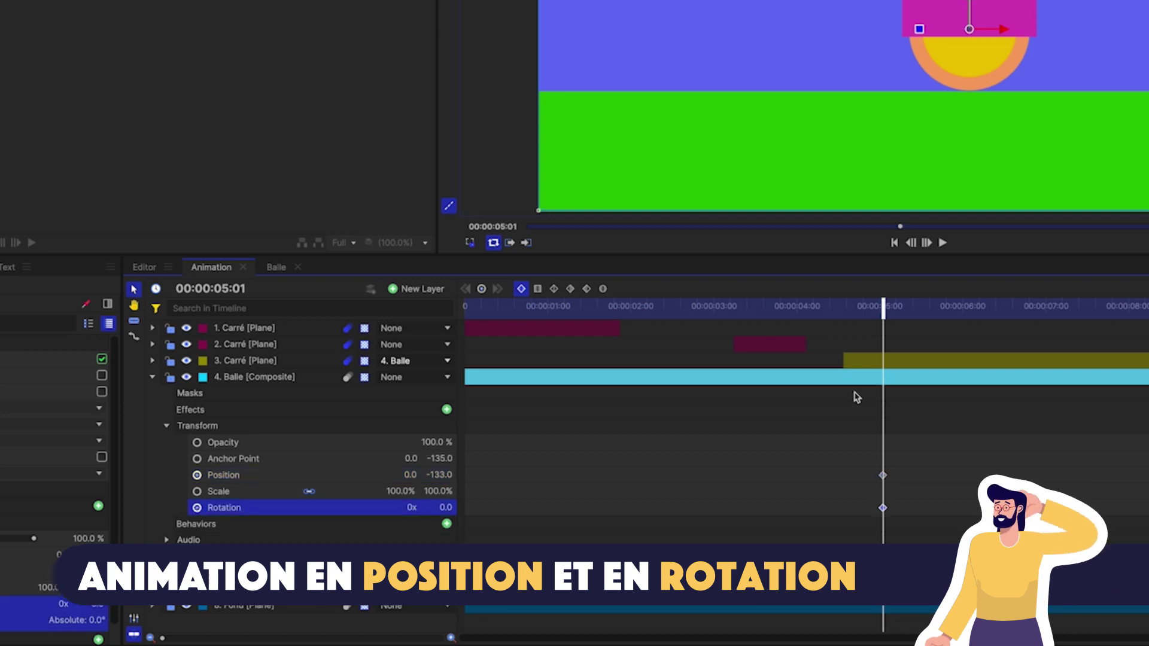
mouse_move(886, 306)
left_mouse_down()
mouse_move(819, 429)
mouse_move(837, 431)
left_mouse_up()
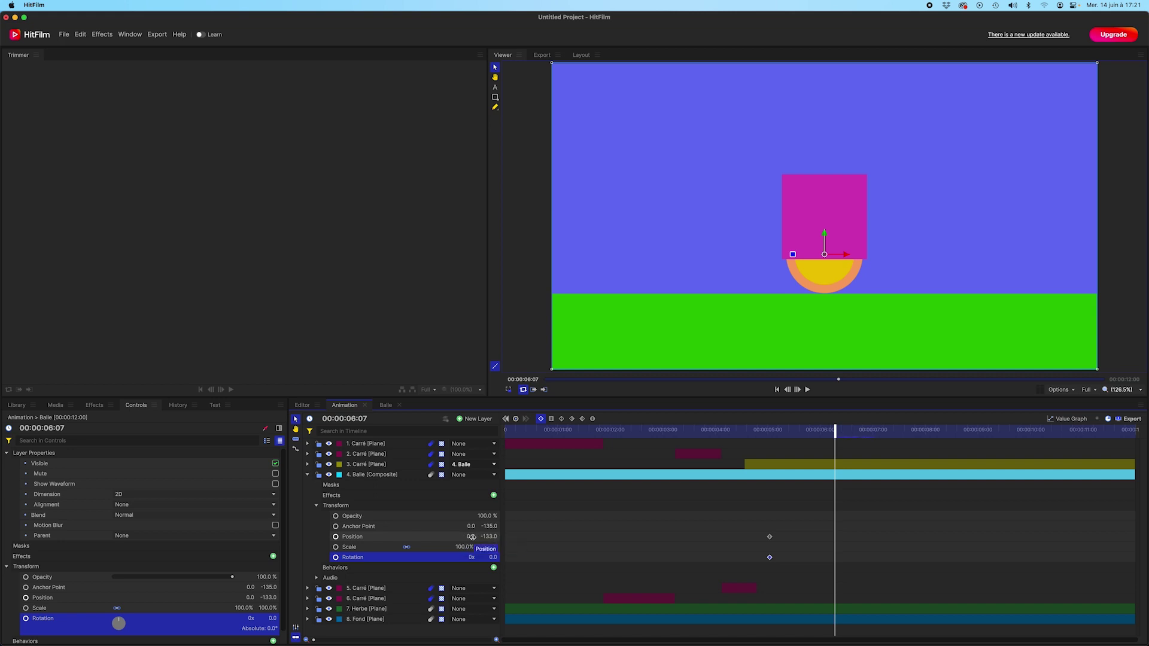
Step: At 6:07, move the ball to Position X -225 and rotate it to -90°
left_click_drag(471, 536, 359, 536)
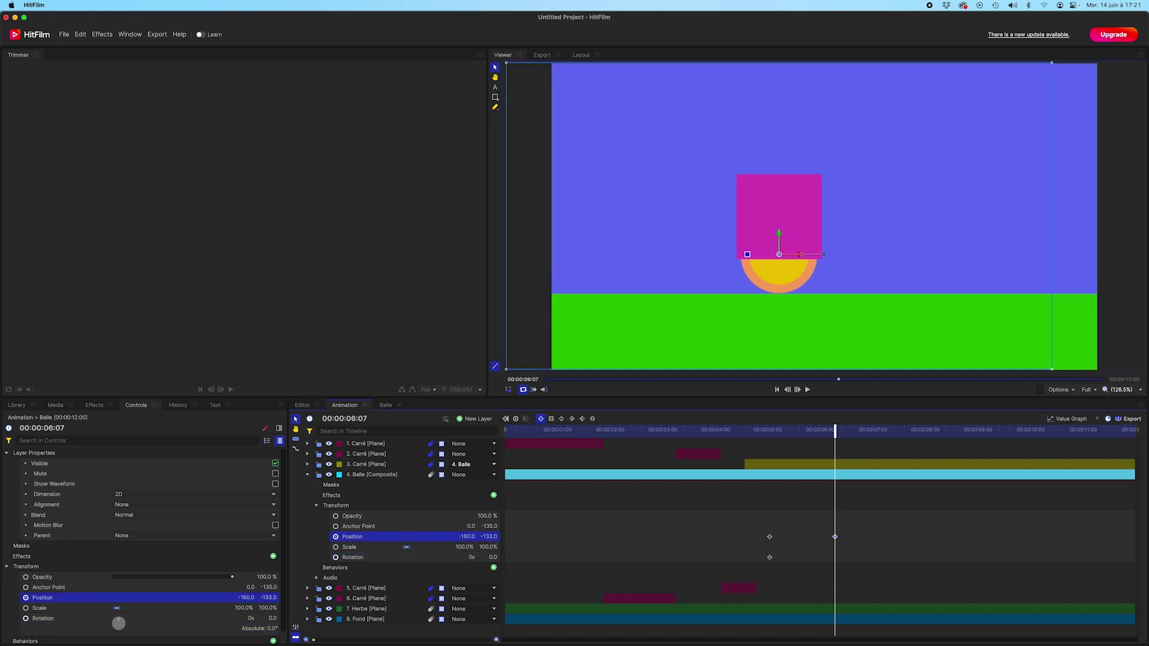
left_click_drag(467, 536, 458, 536)
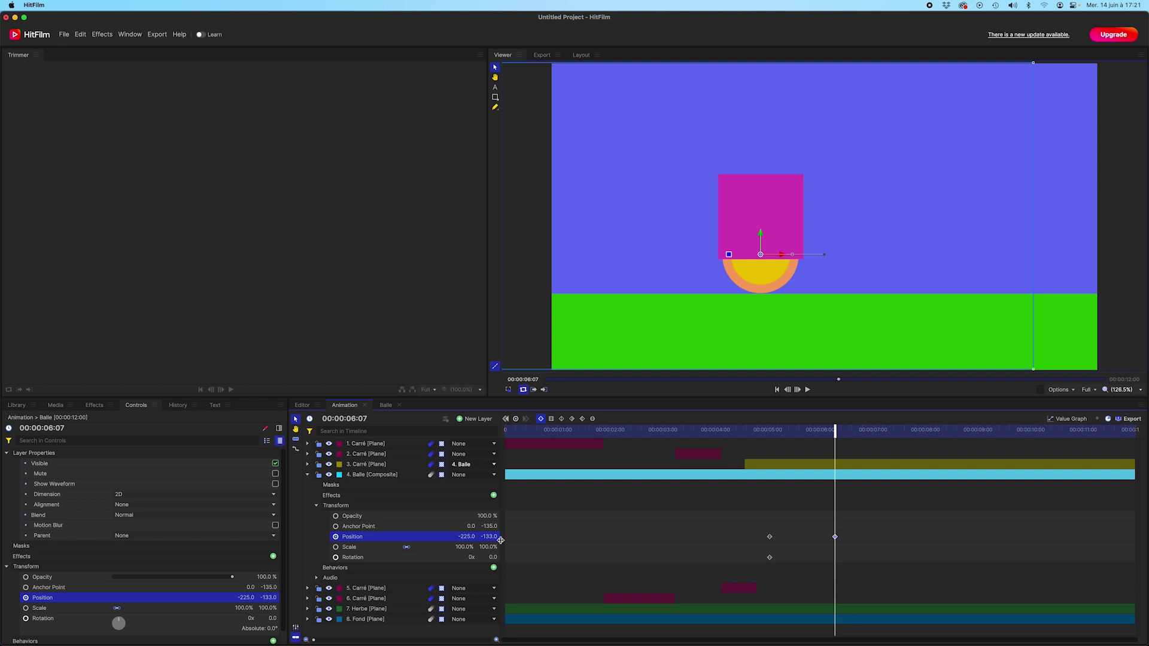
left_click_drag(492, 559, 439, 558)
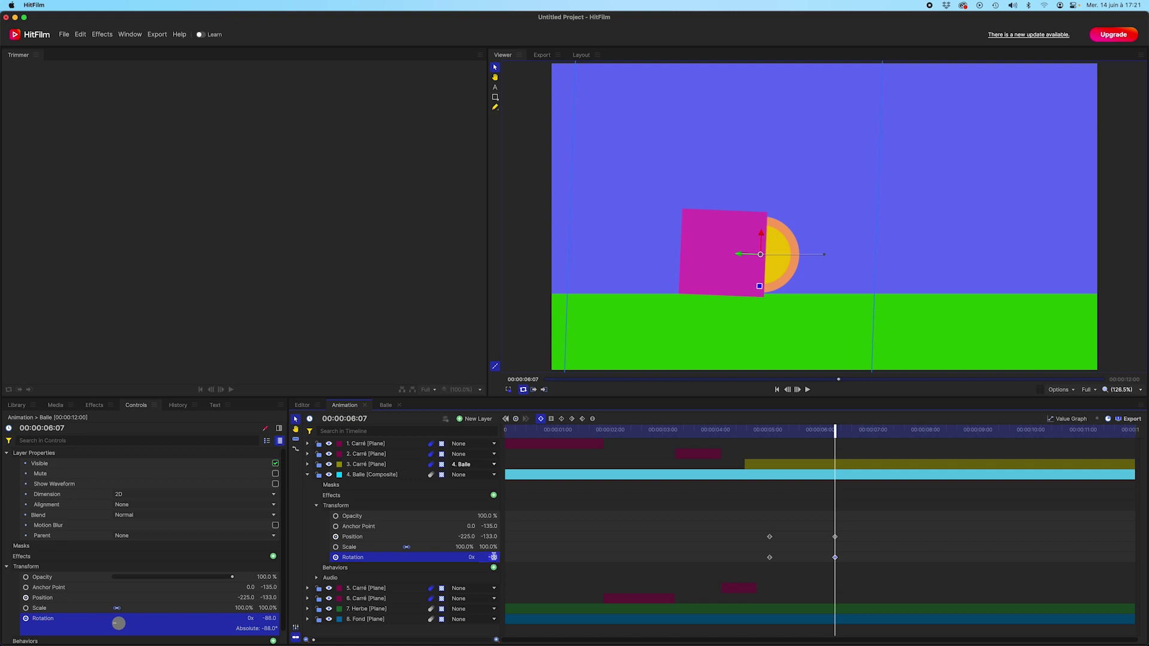
left_click_drag(493, 557, 492, 557)
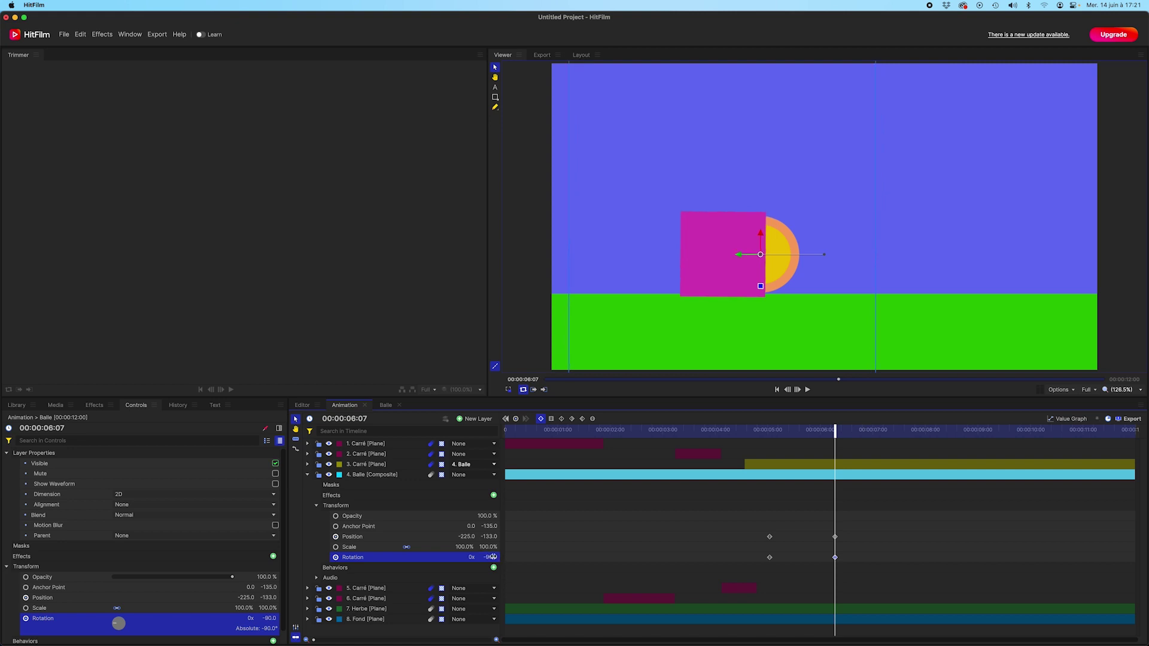
Step: Preview the roll from around 3:20, then select all four Position and Rotation keyframes
left_click(699, 432)
key("space")
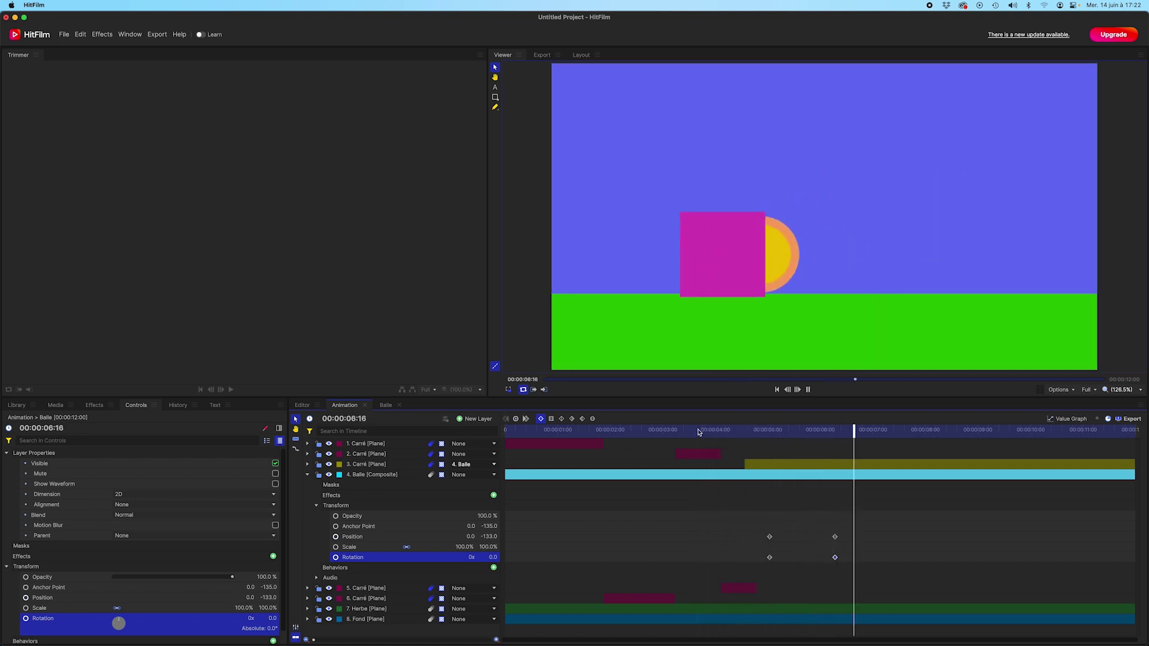
key("space")
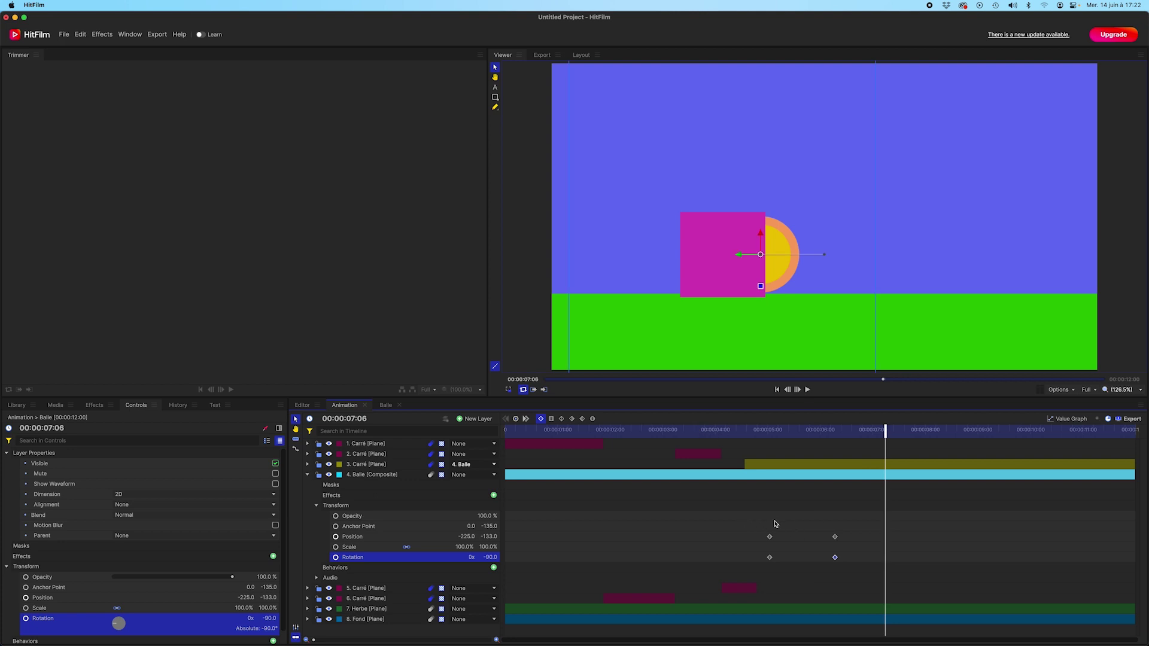
left_click_drag(765, 529, 841, 563)
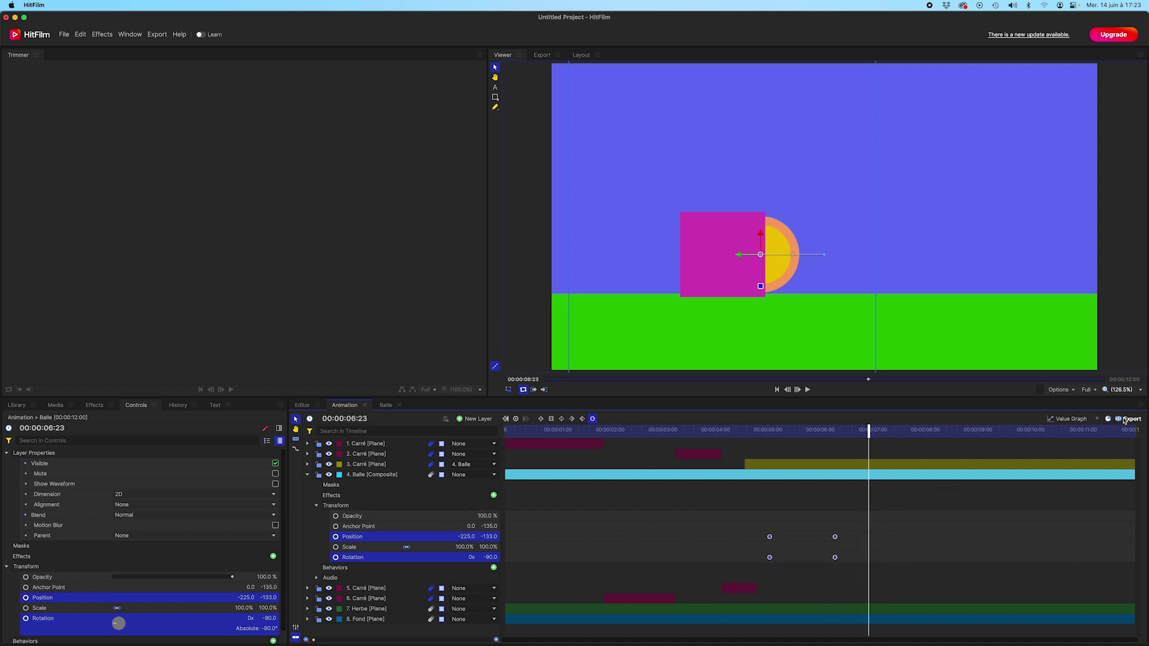
Step: In the value graph, ease the Position and Rotation curves into their last keyframes
left_click(1068, 419)
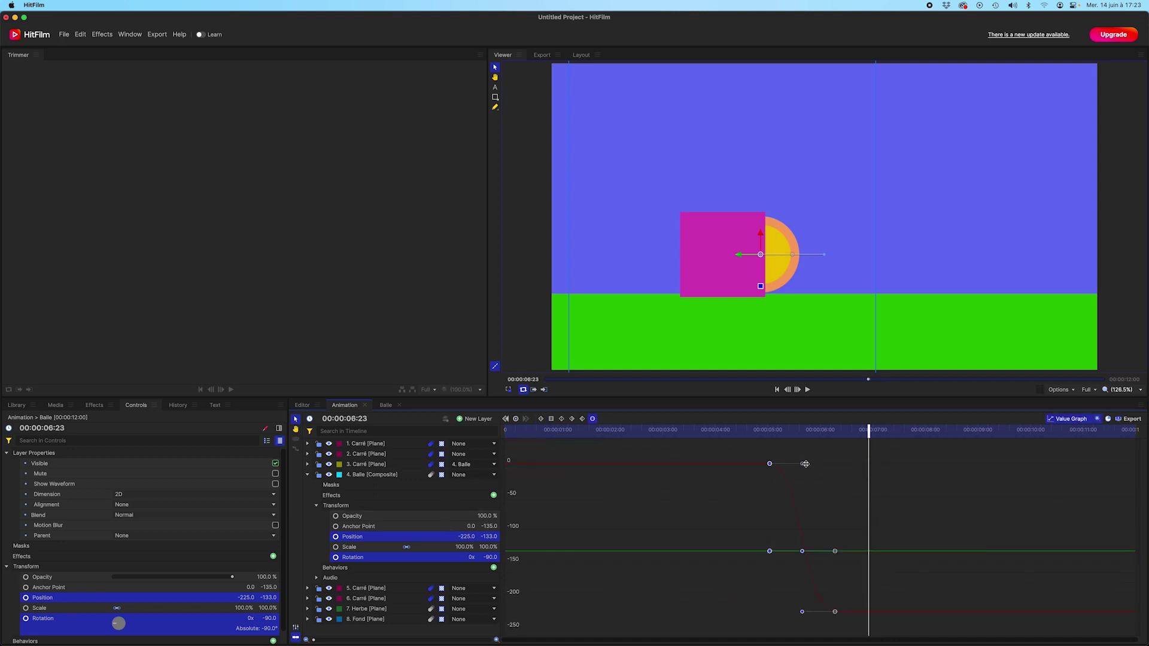
left_click(796, 602)
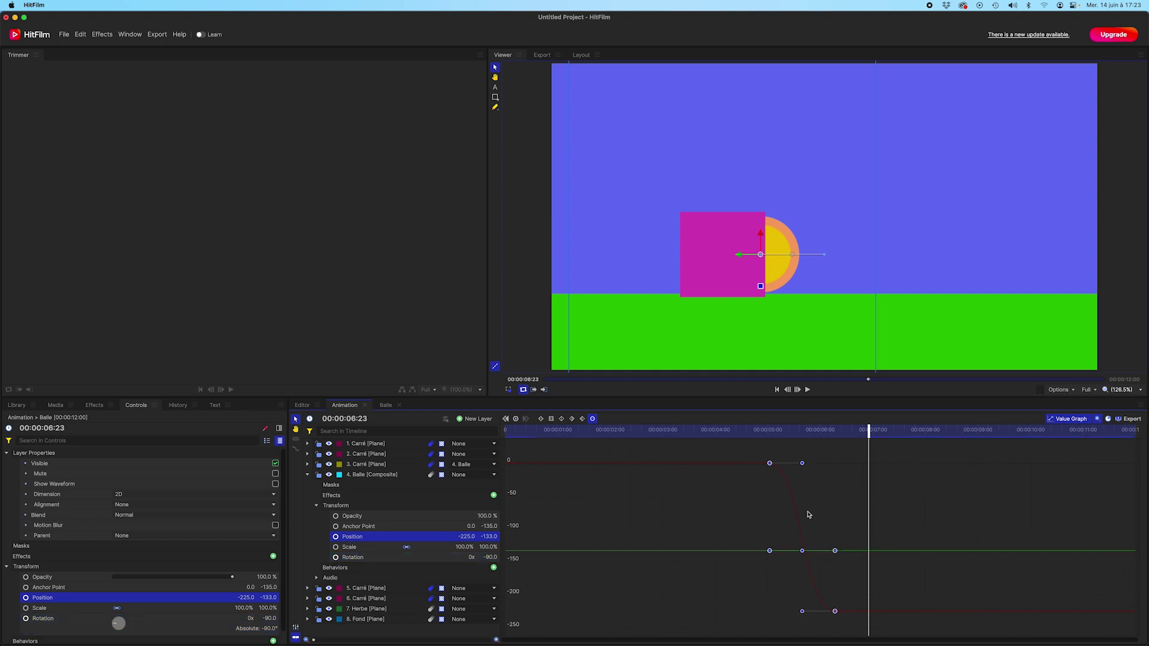
left_click_drag(802, 612, 838, 570)
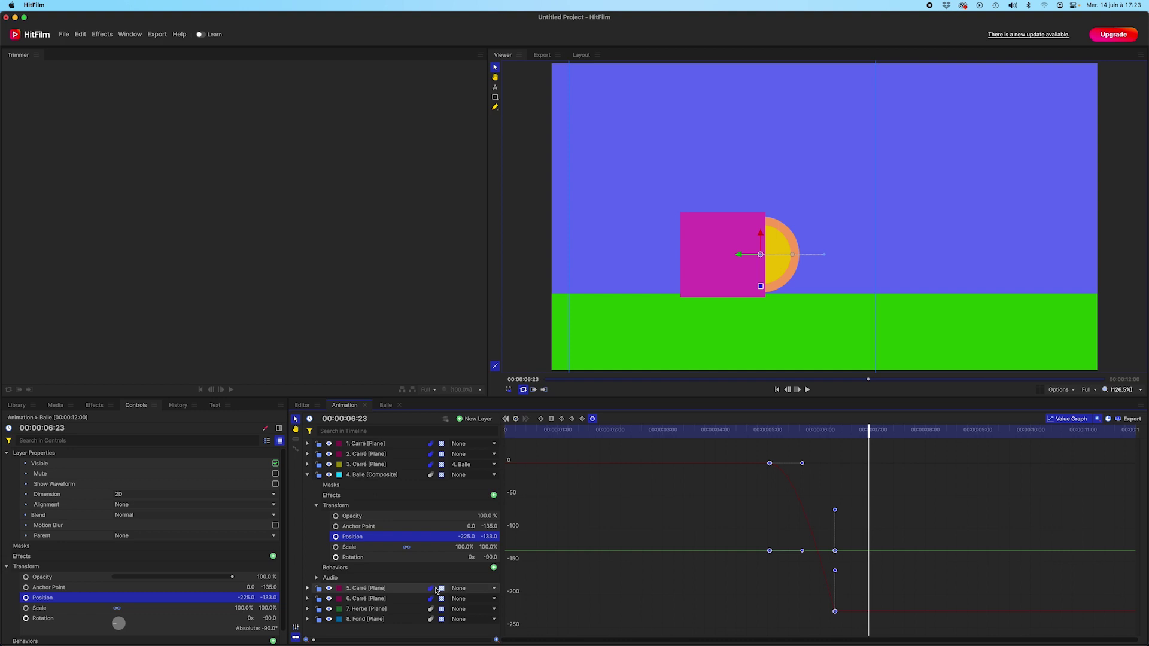
left_click(367, 561)
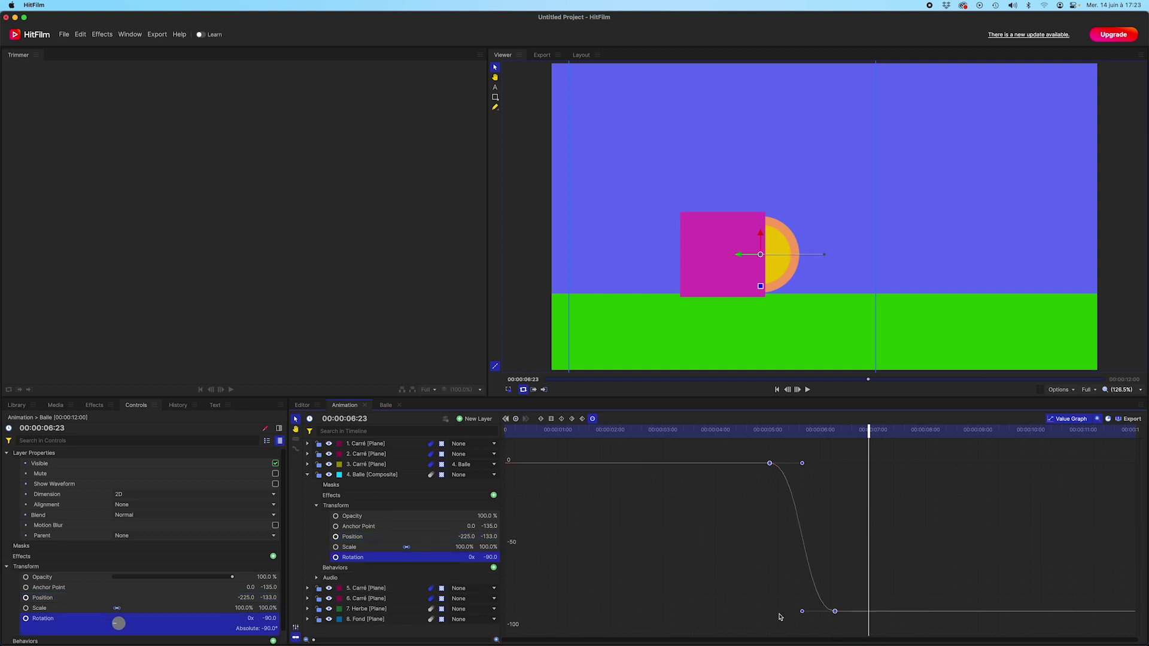
left_click_drag(802, 611, 850, 561)
Step: Preview the eased roll from about 5 seconds, rewind, and return to layer bars
left_click(767, 432)
key("space")
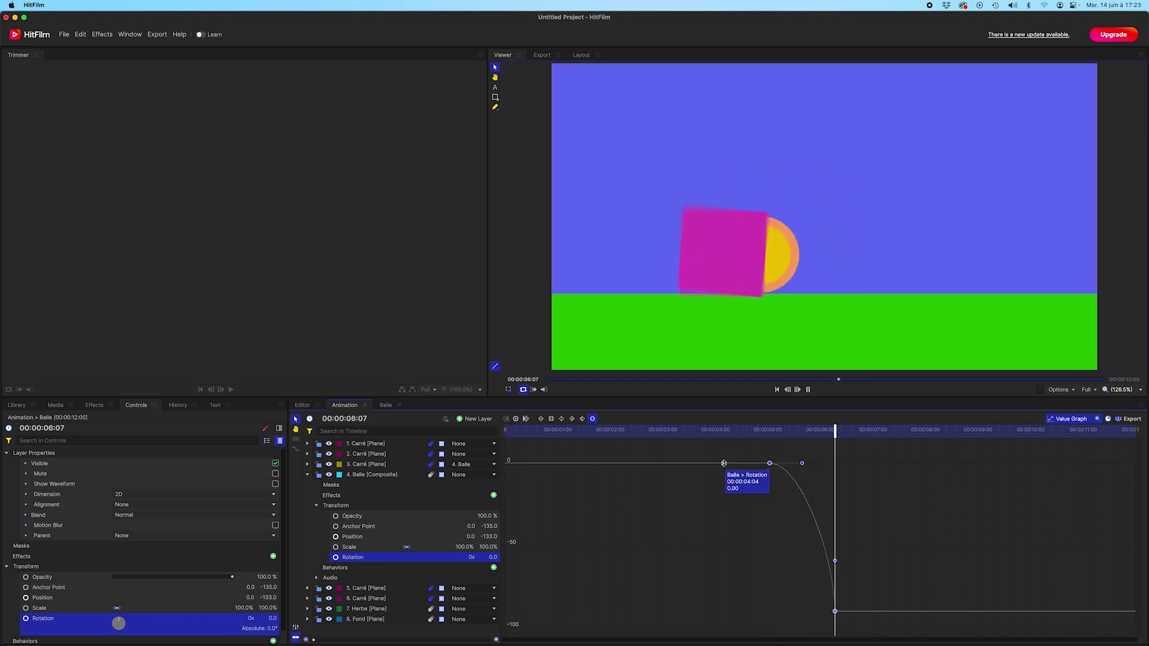
left_click(738, 432)
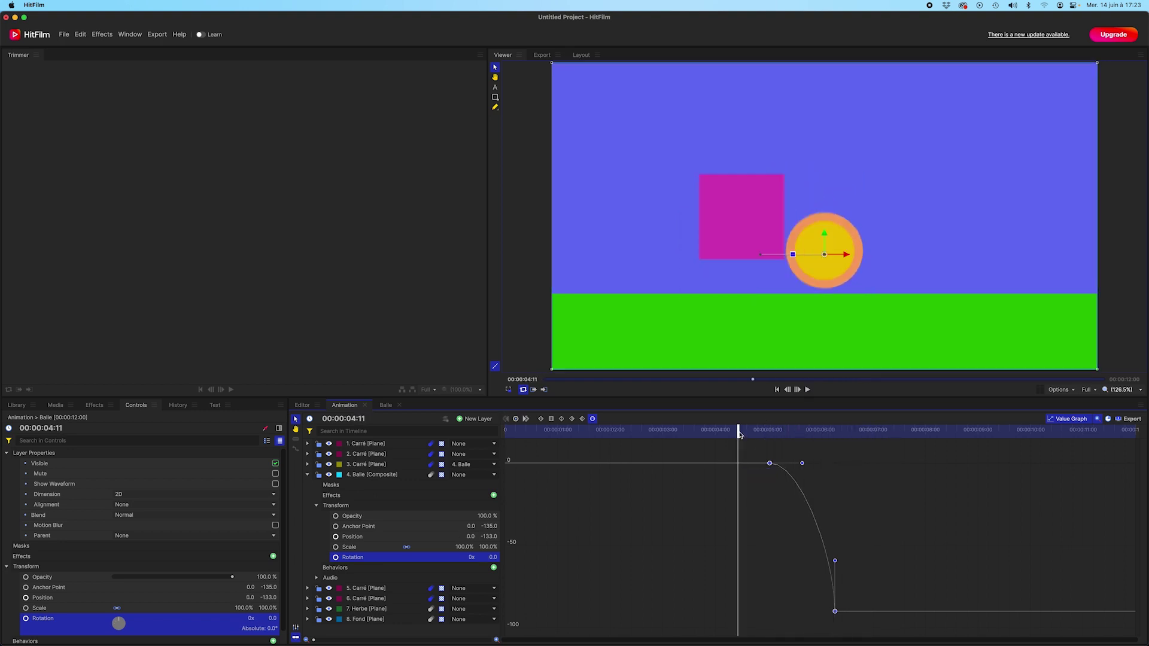
key("Home")
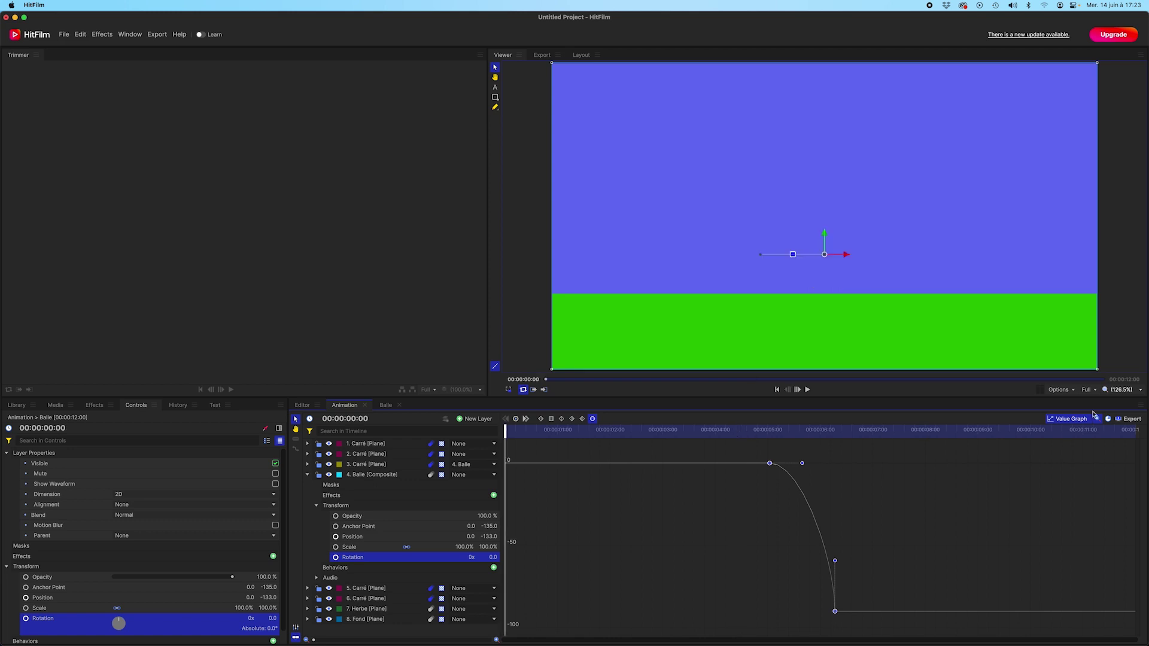
left_click(1069, 420)
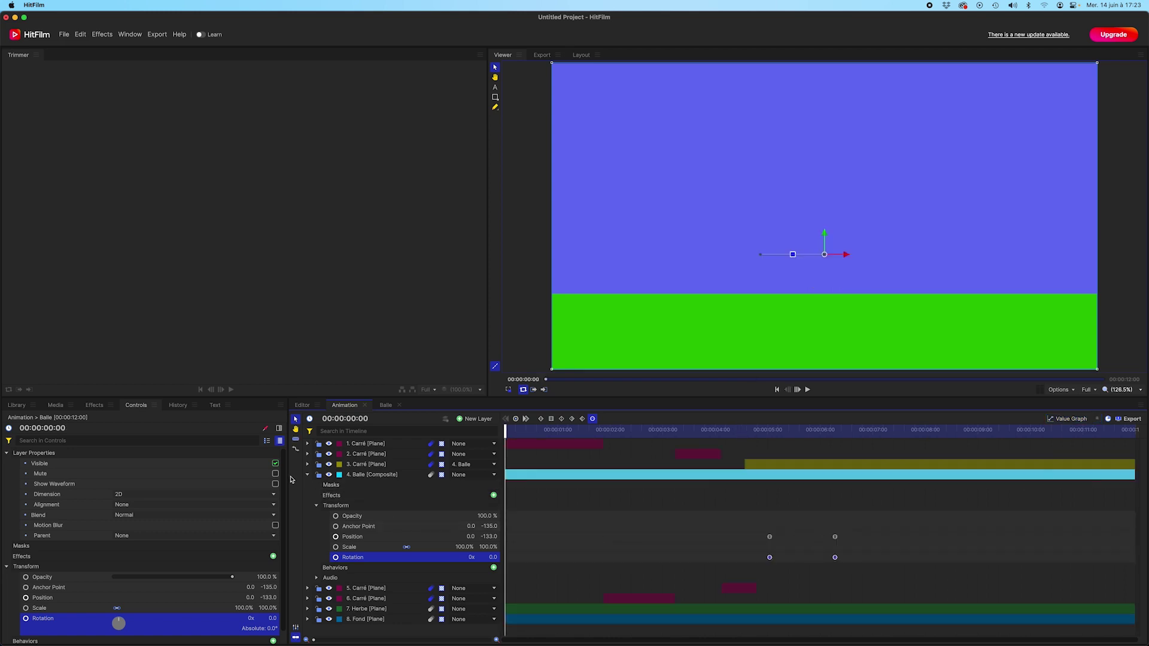
Step: Collapse the Balle layer's properties and play the whole animation through once to review it
left_click(307, 474)
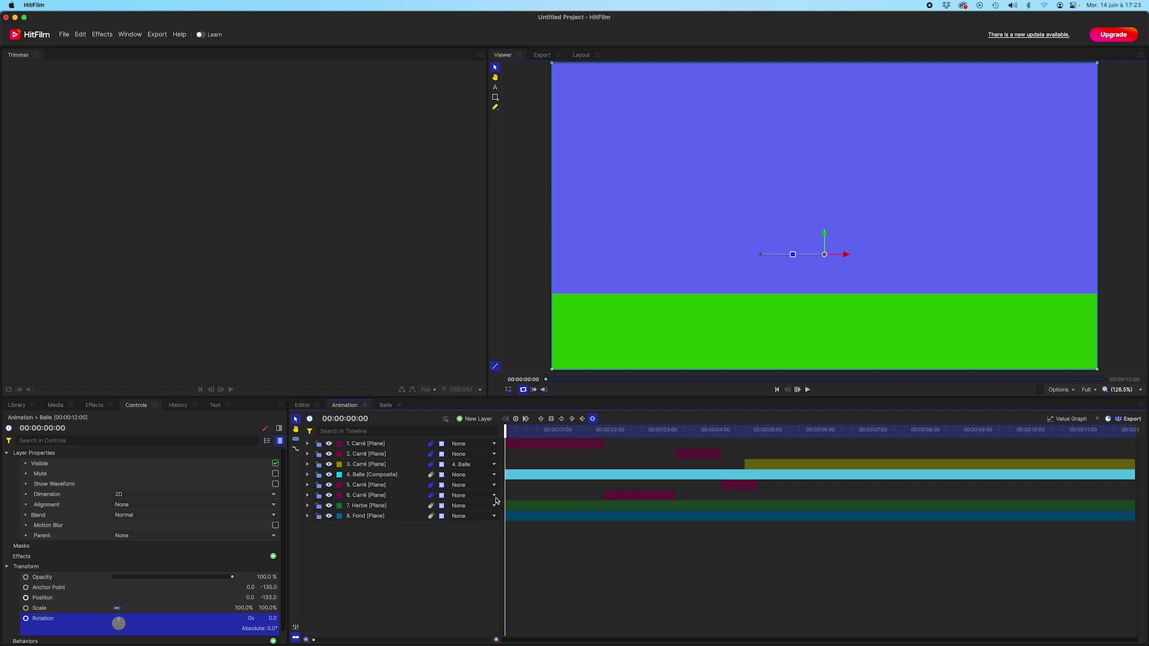
left_click(654, 600)
key("space")
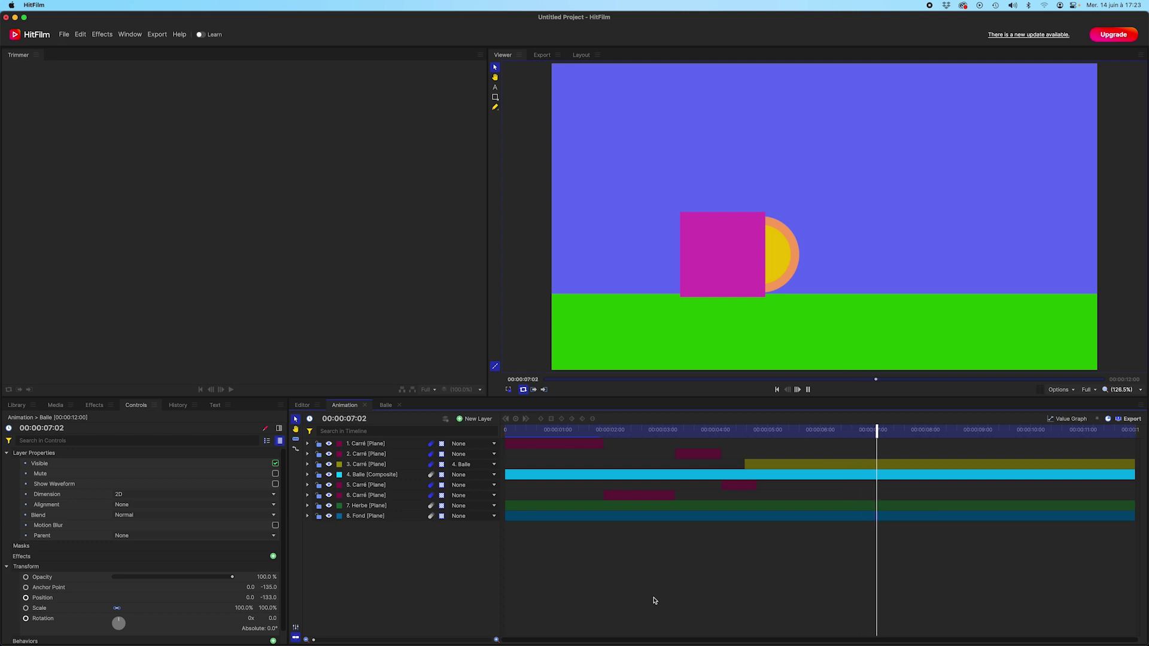
key("space")
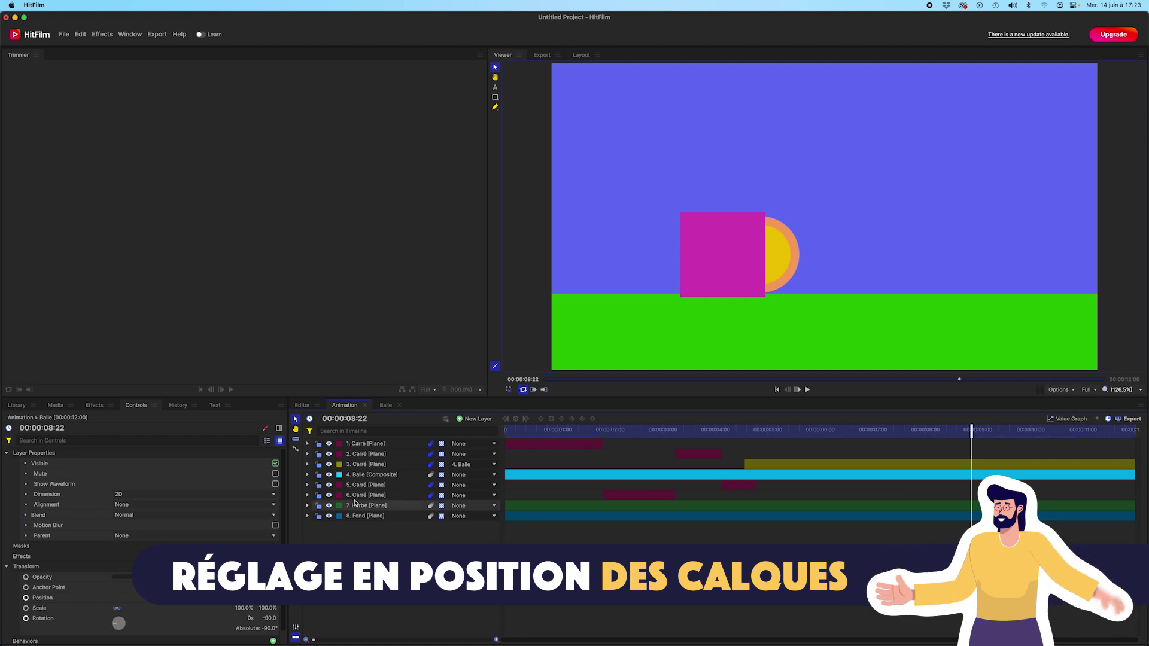
left_click(615, 505)
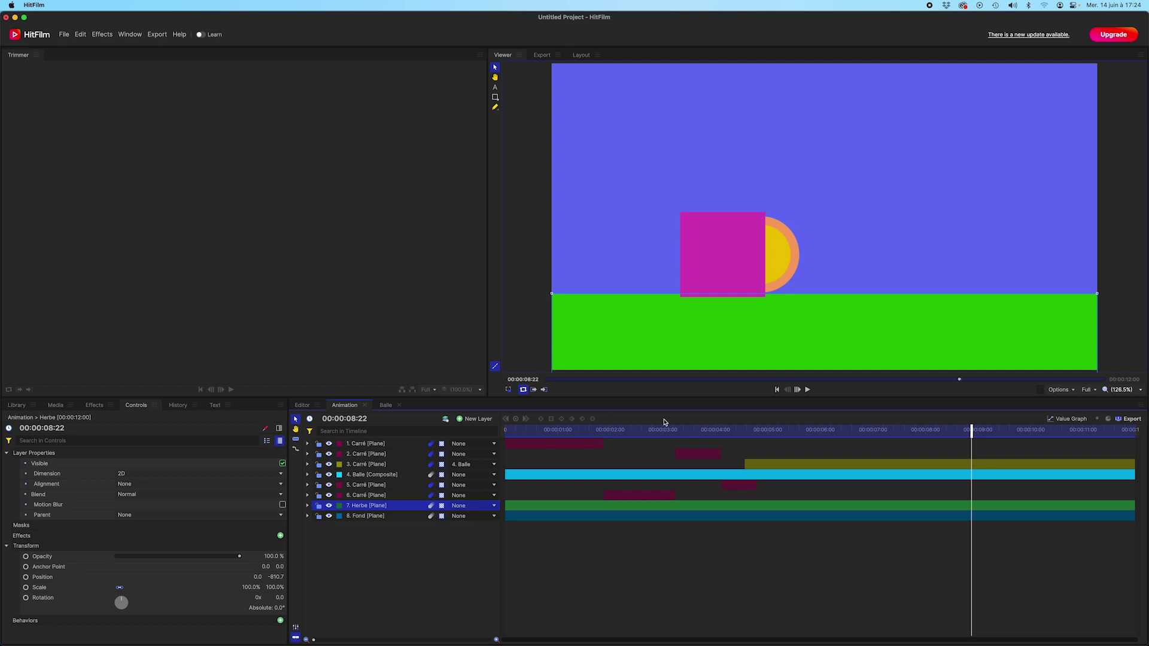
Step: Group layers 1–6 into a new composite shot named 'Animation balle carré'
left_click(367, 495)
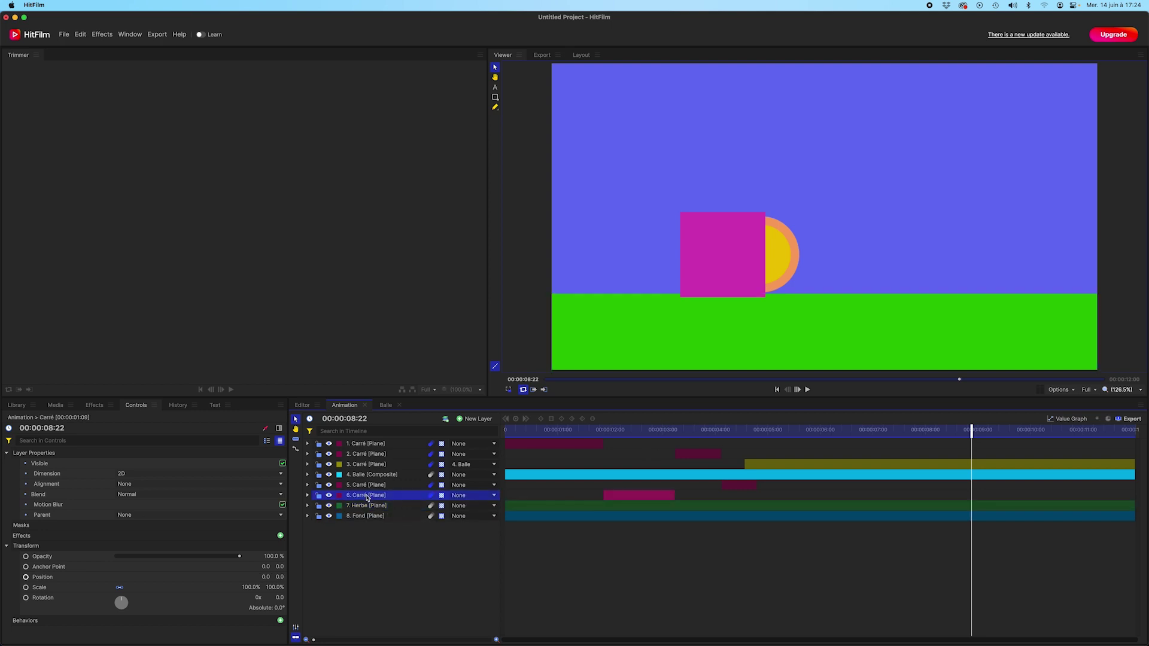
left_click(377, 448, "shift")
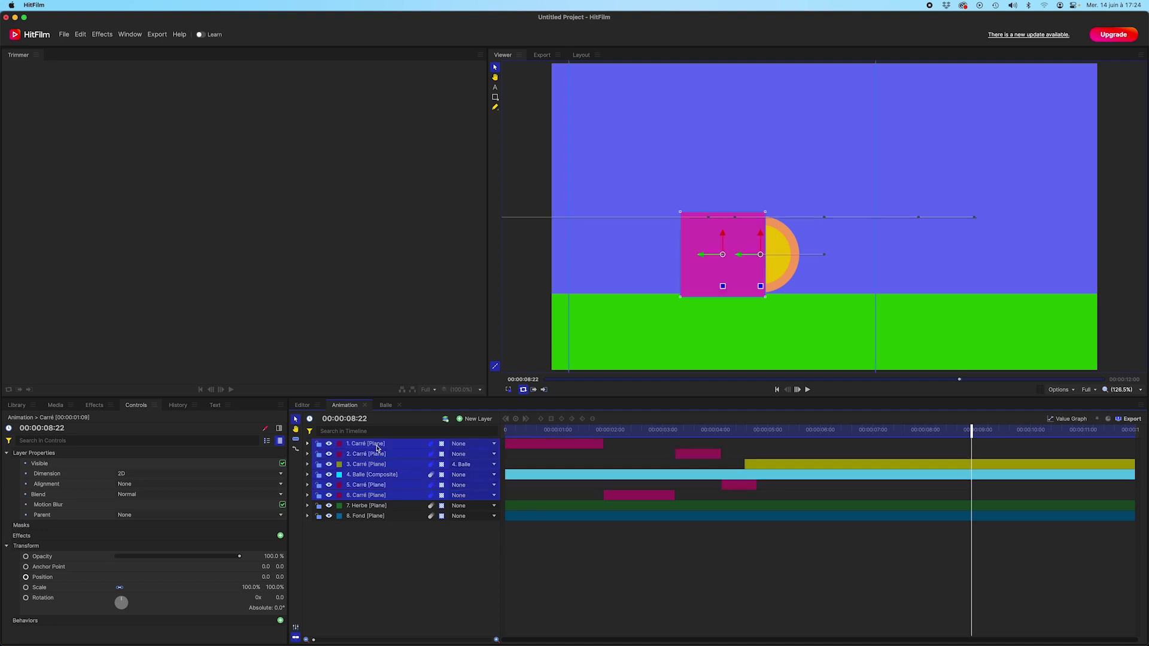
right_click(377, 449)
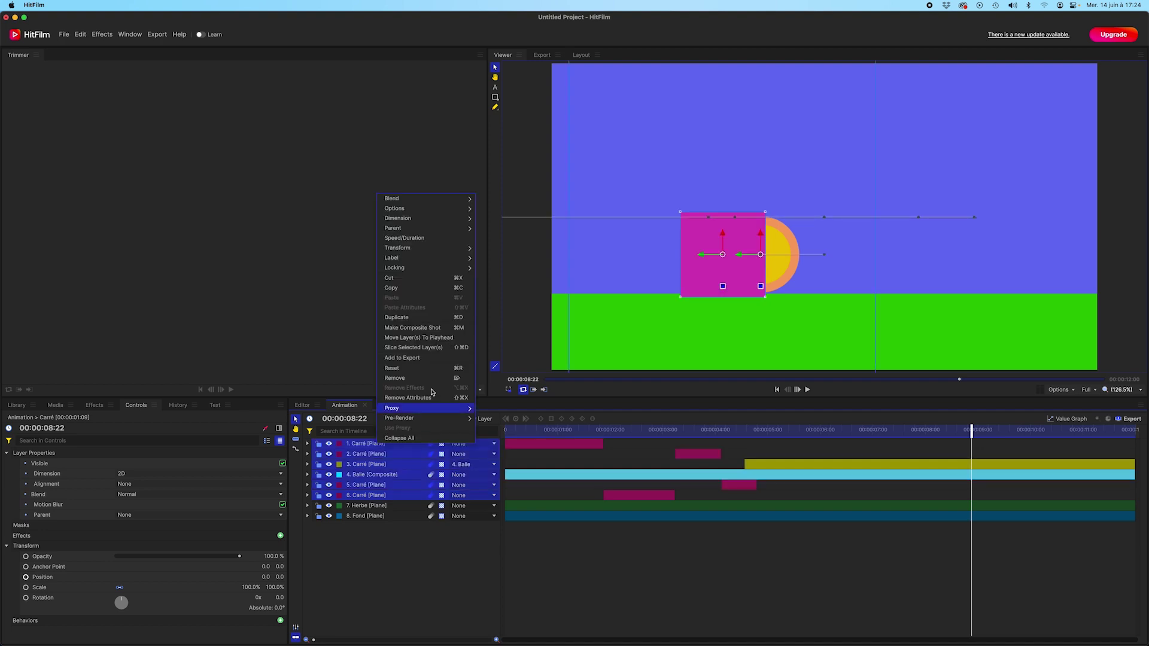
left_click(419, 328)
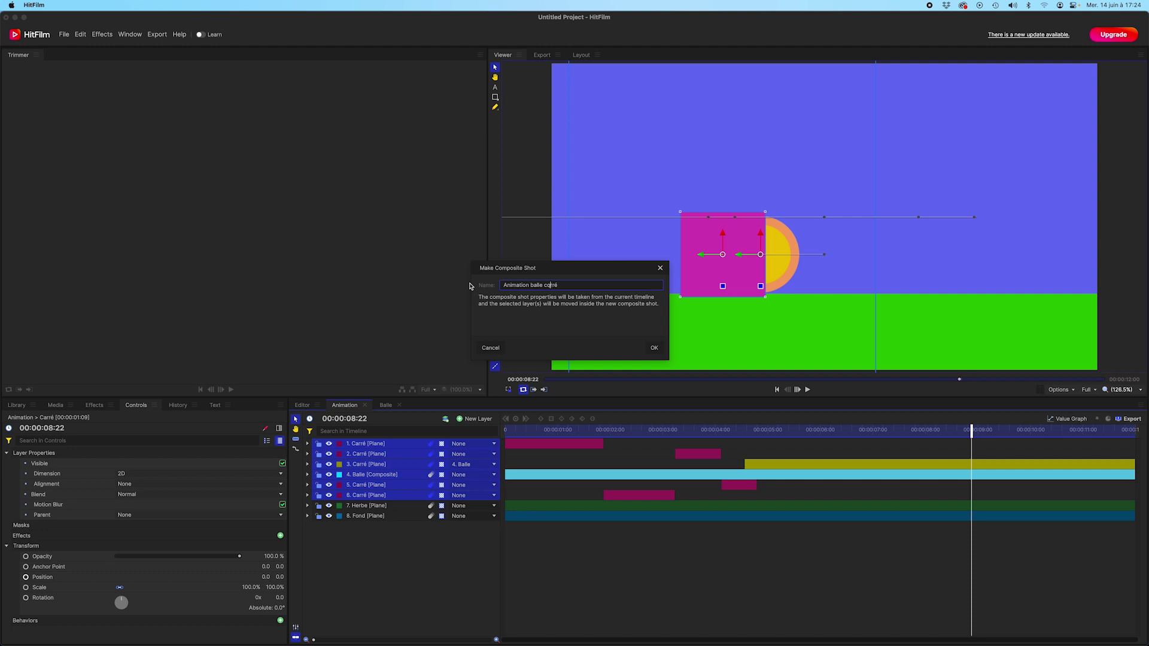
left_click(652, 348)
left_click_drag(508, 431, 921, 446)
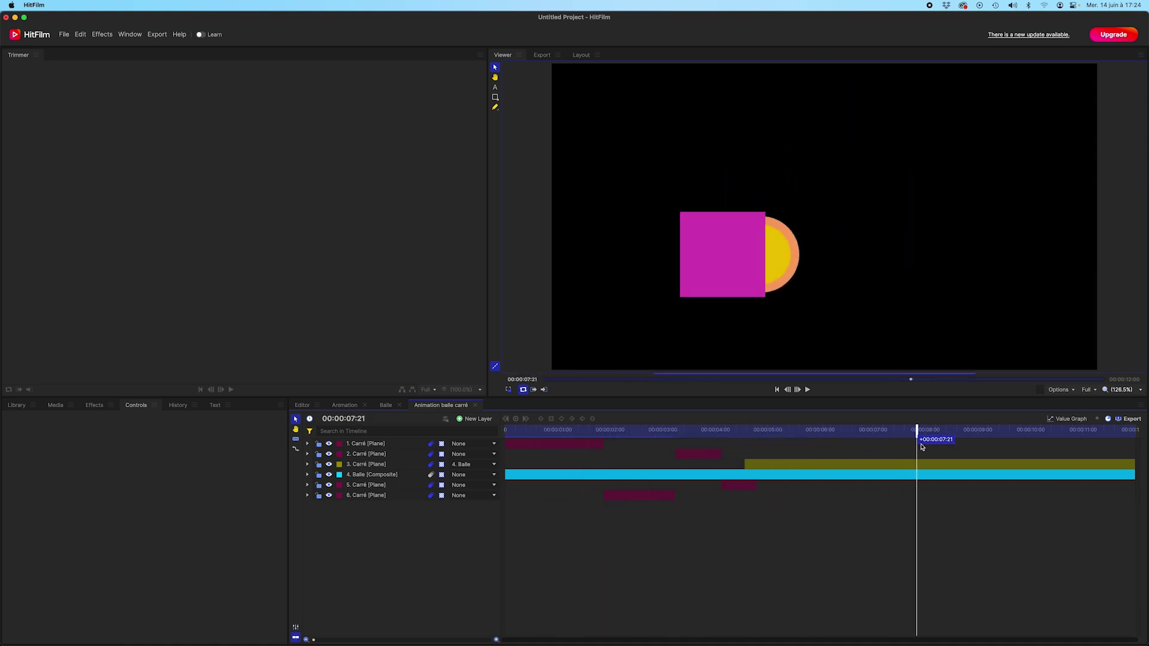
Step: Return to the Animation composite, glance at the Editor and Balle timelines, and check the reference video
left_click(353, 409)
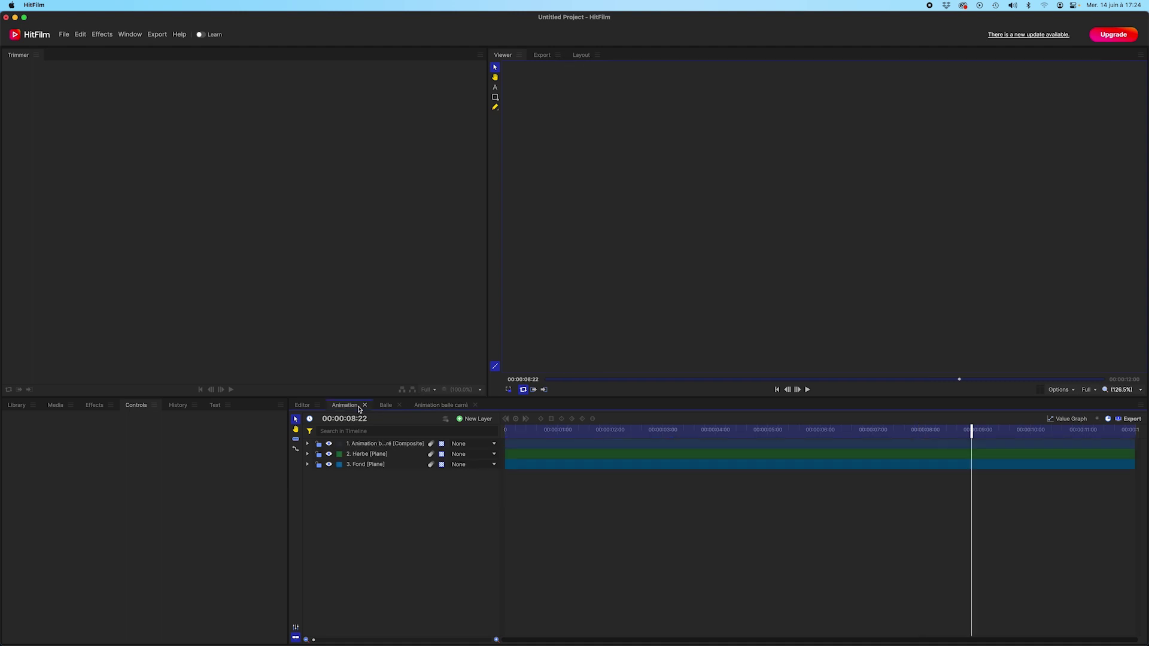
left_click_drag(551, 435, 805, 437)
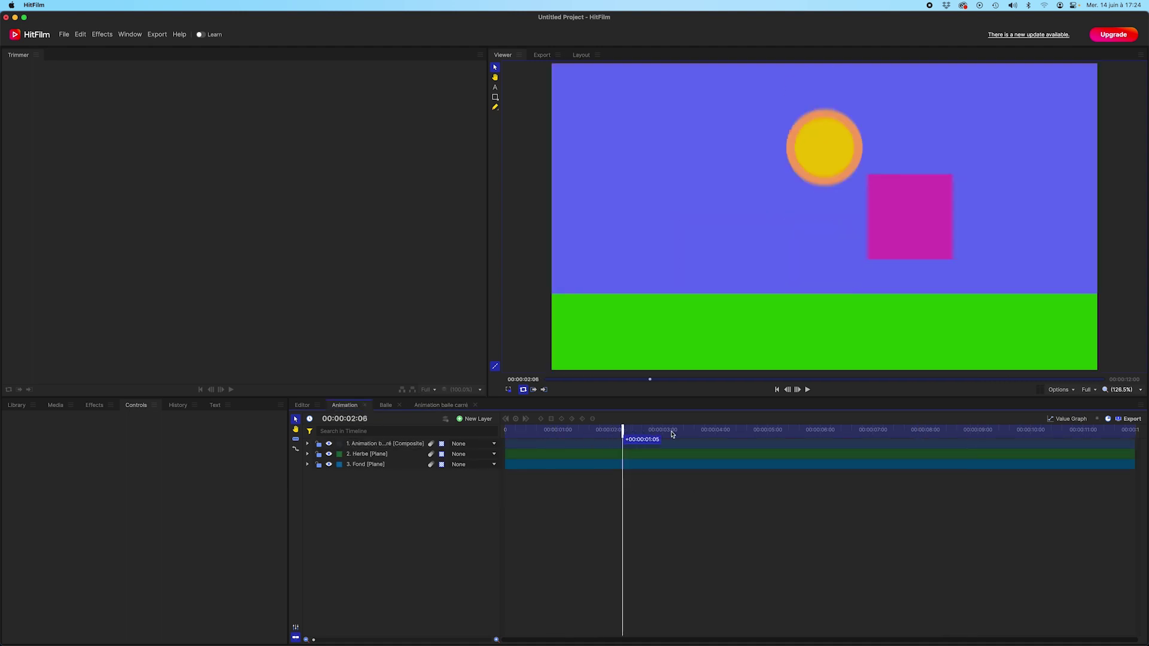
left_click(302, 406)
left_click_drag(515, 432, 854, 459)
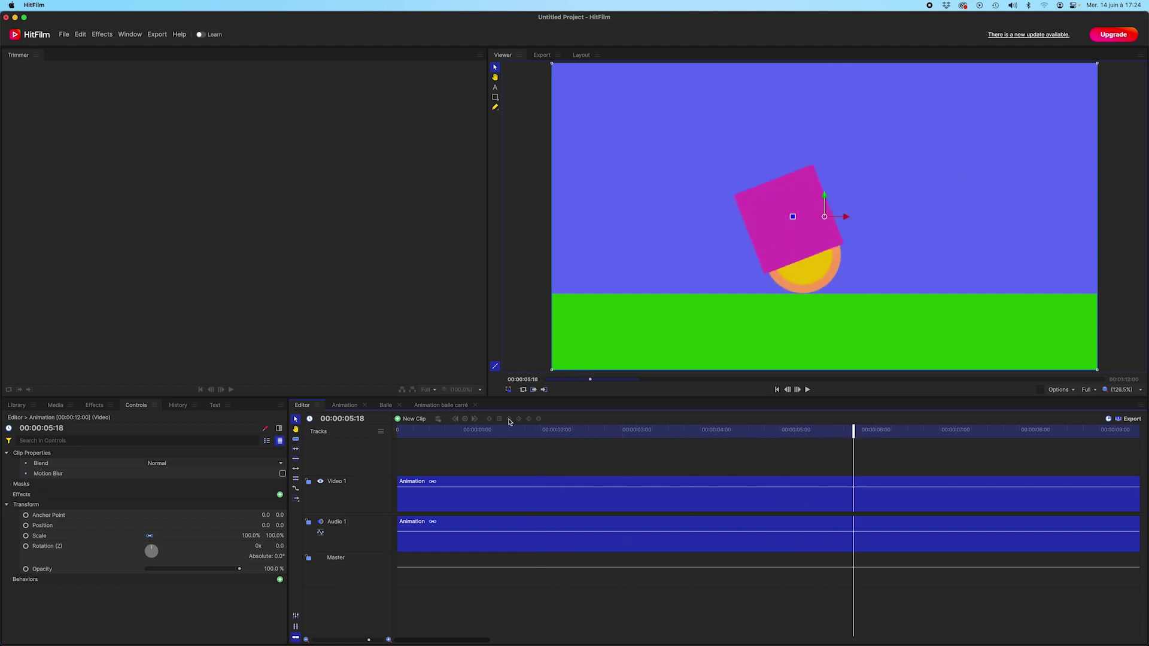
left_click(385, 405)
left_click(344, 405)
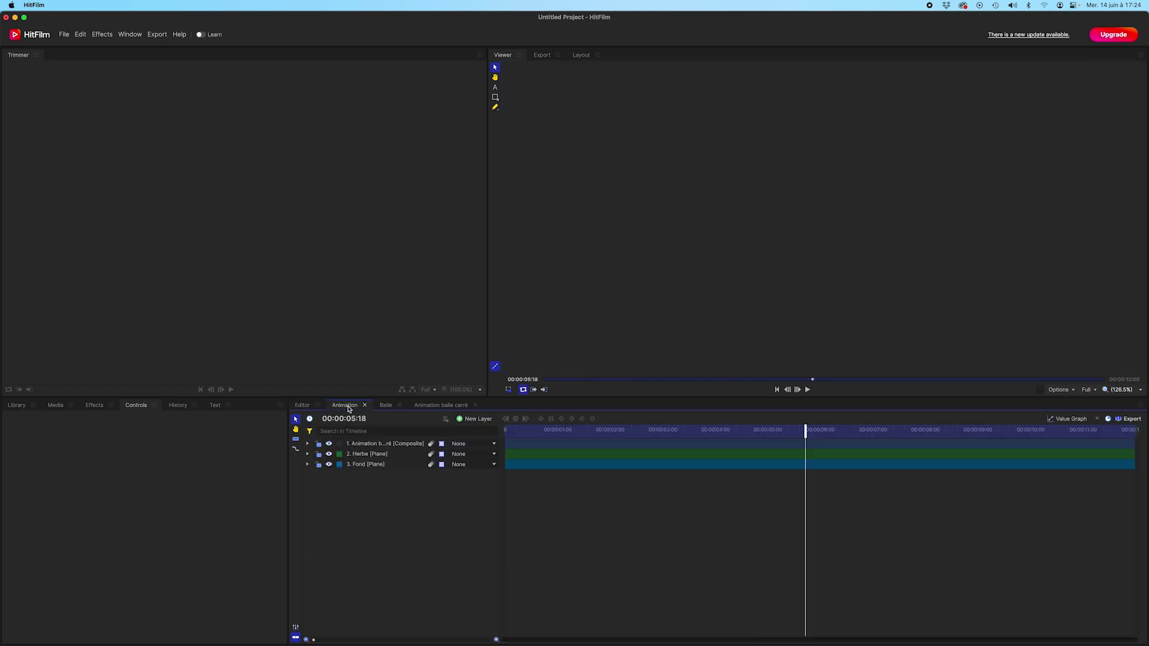
mouse_move(806, 431)
left_mouse_down()
mouse_move(482, 456)
mouse_move(544, 458)
left_mouse_up()
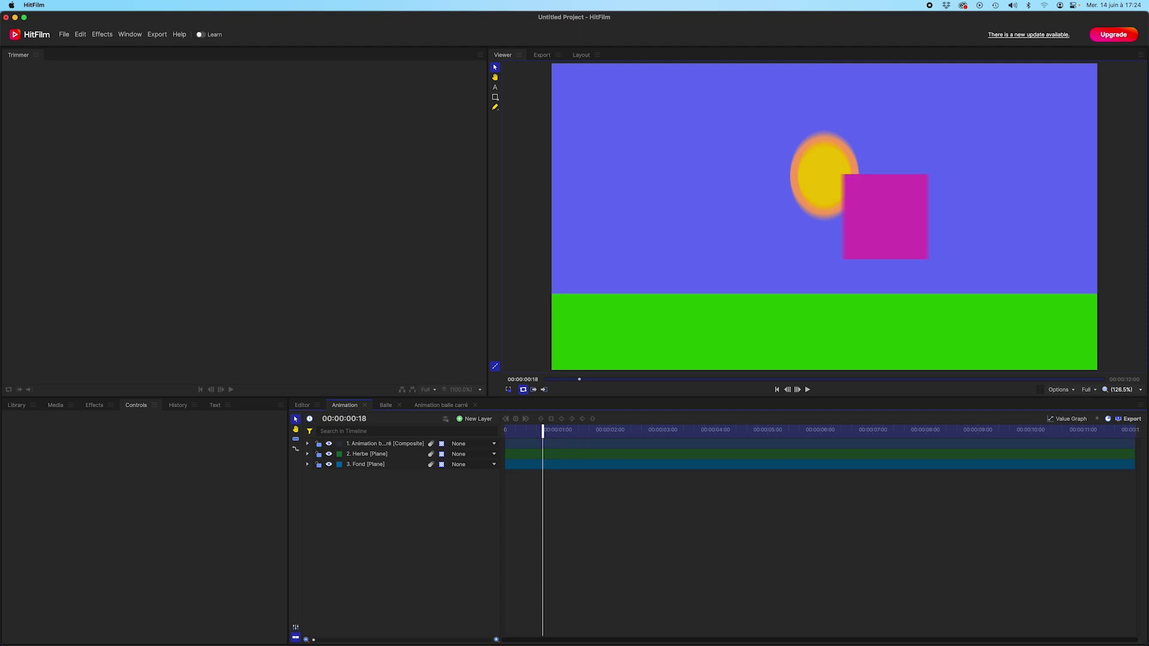
left_click_drag(532, 444, 563, 444)
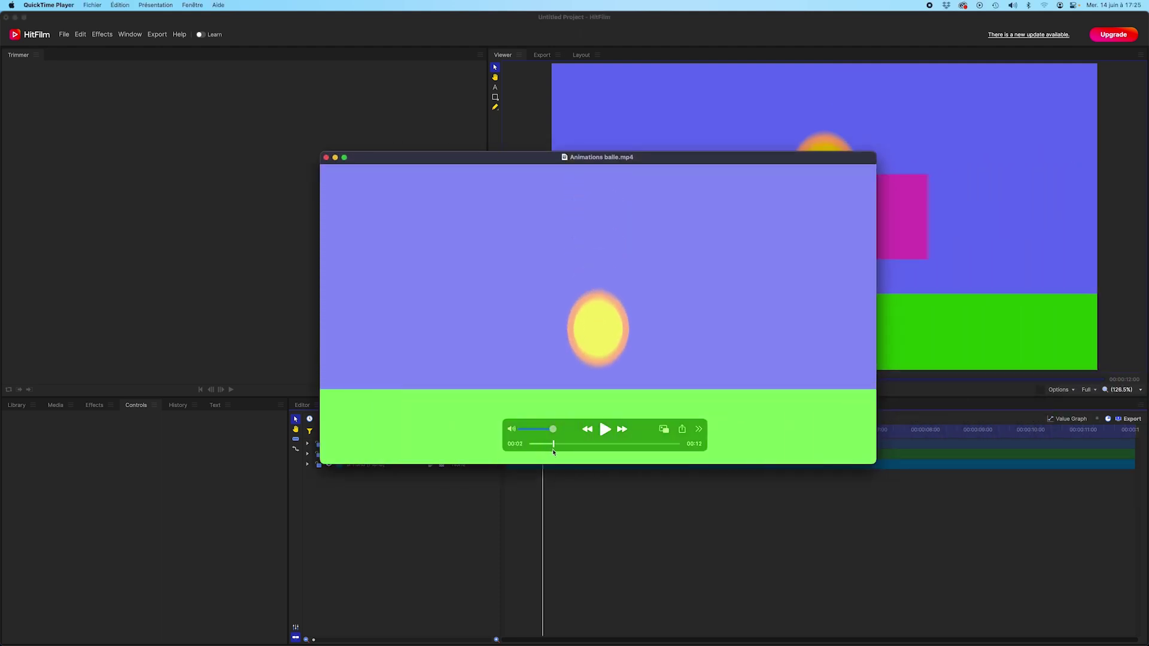
key("super+m")
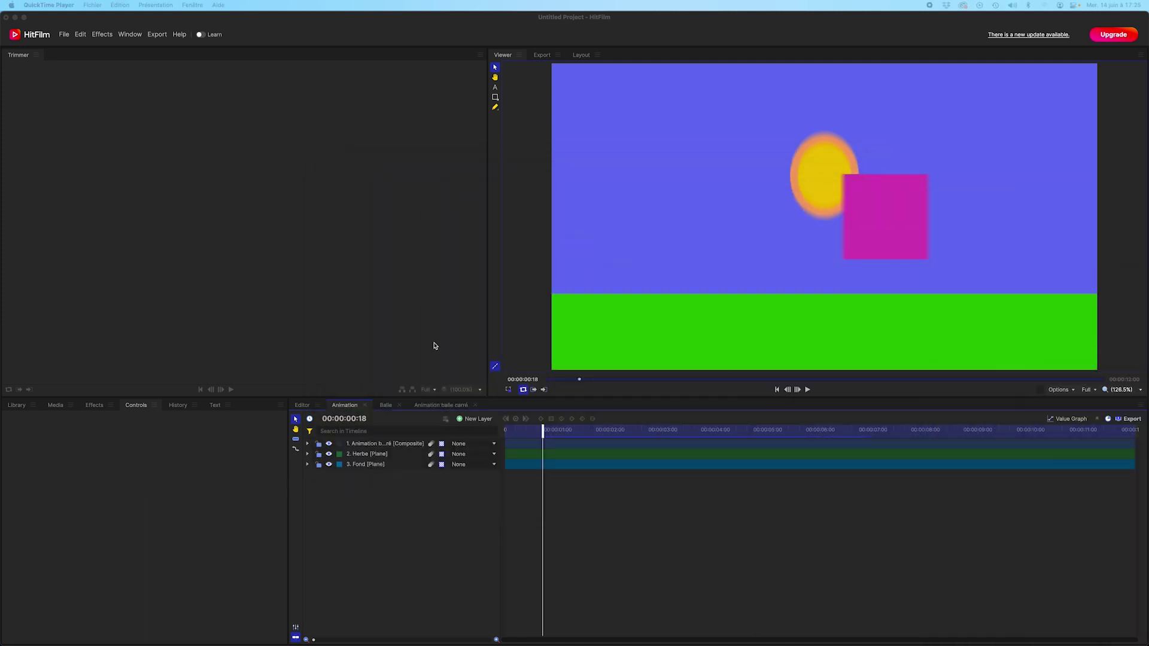
Step: Expand Herbe's transform properties and add a Position keyframe at 00:00:00:20
left_click(373, 456)
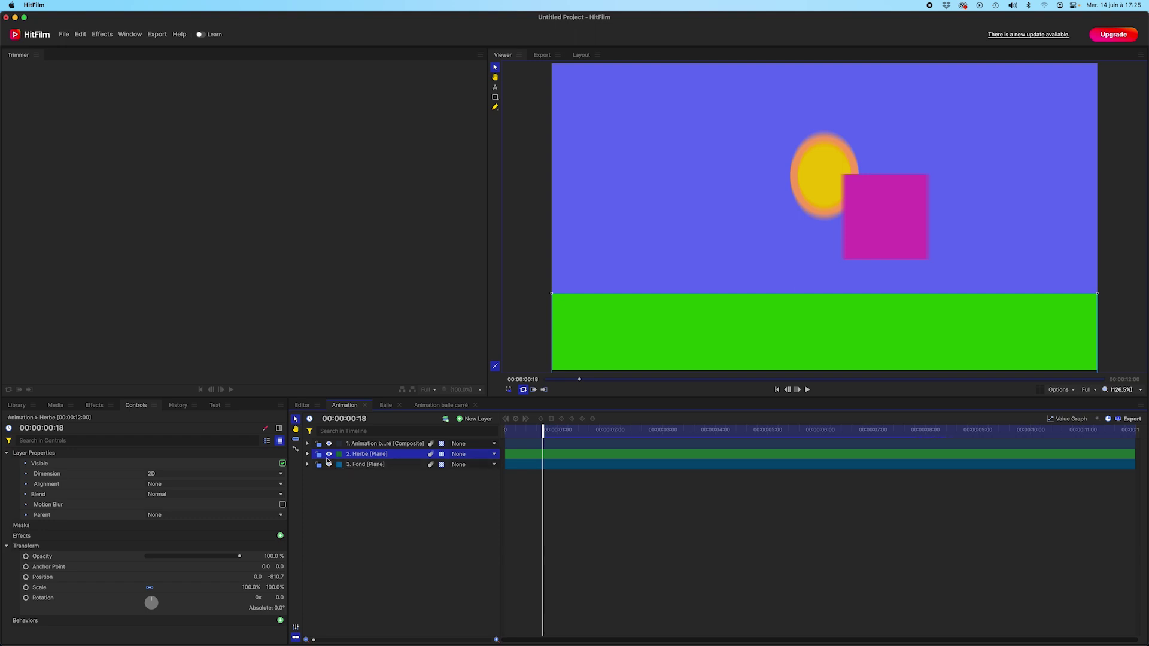
left_click(308, 454)
left_click(316, 485)
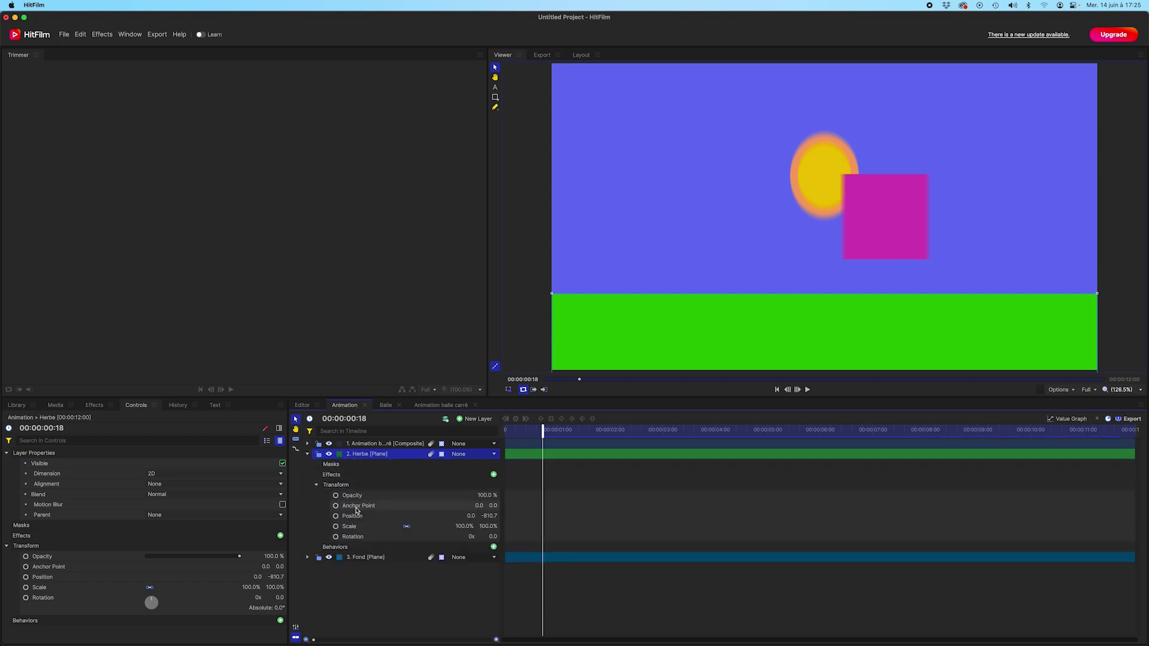
left_click_drag(543, 430, 548, 436)
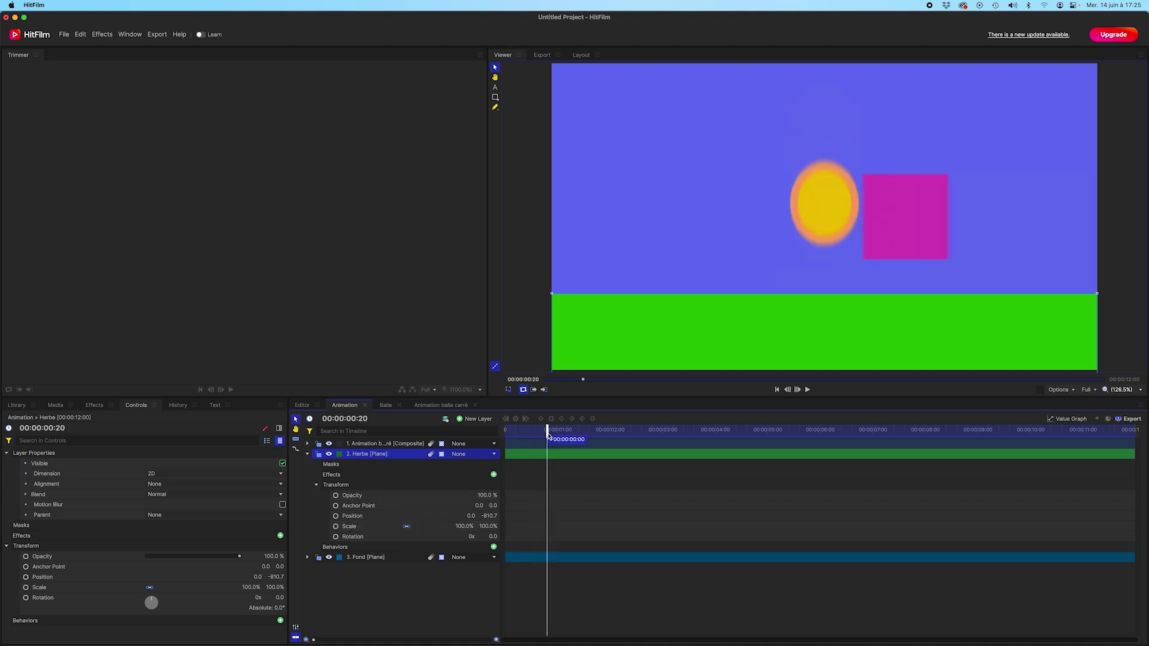
left_click(337, 517)
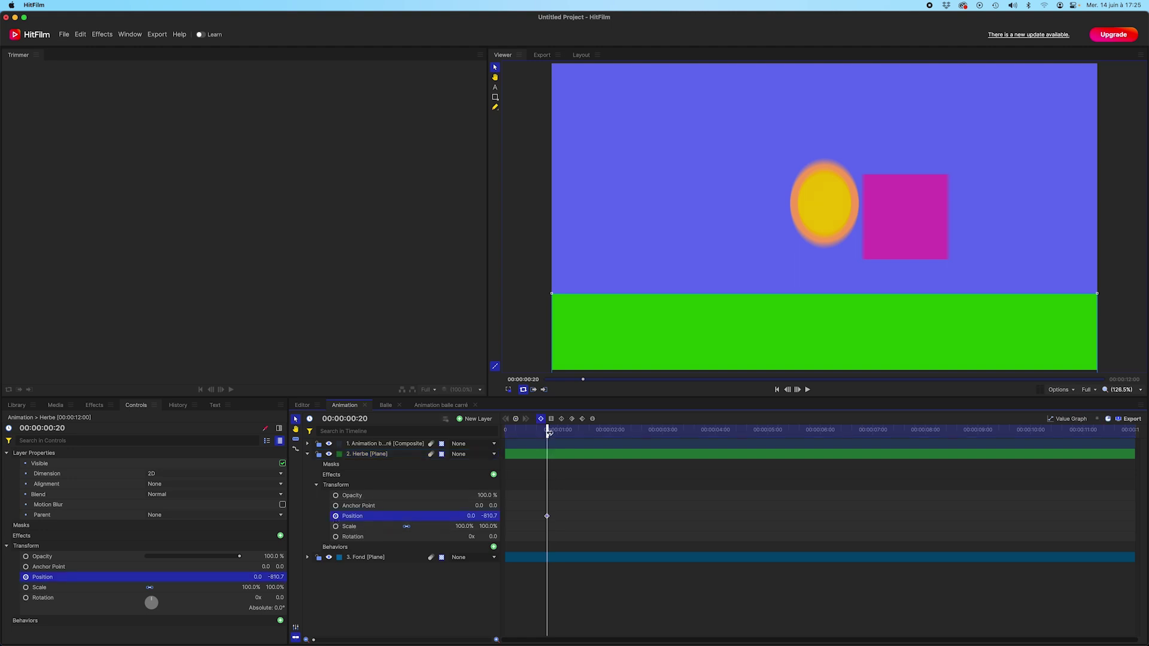
Step: At frame 0, slide the grass off-screen to Position -2030.0, -810.7 and show it as curves
left_click_drag(549, 432, 506, 431)
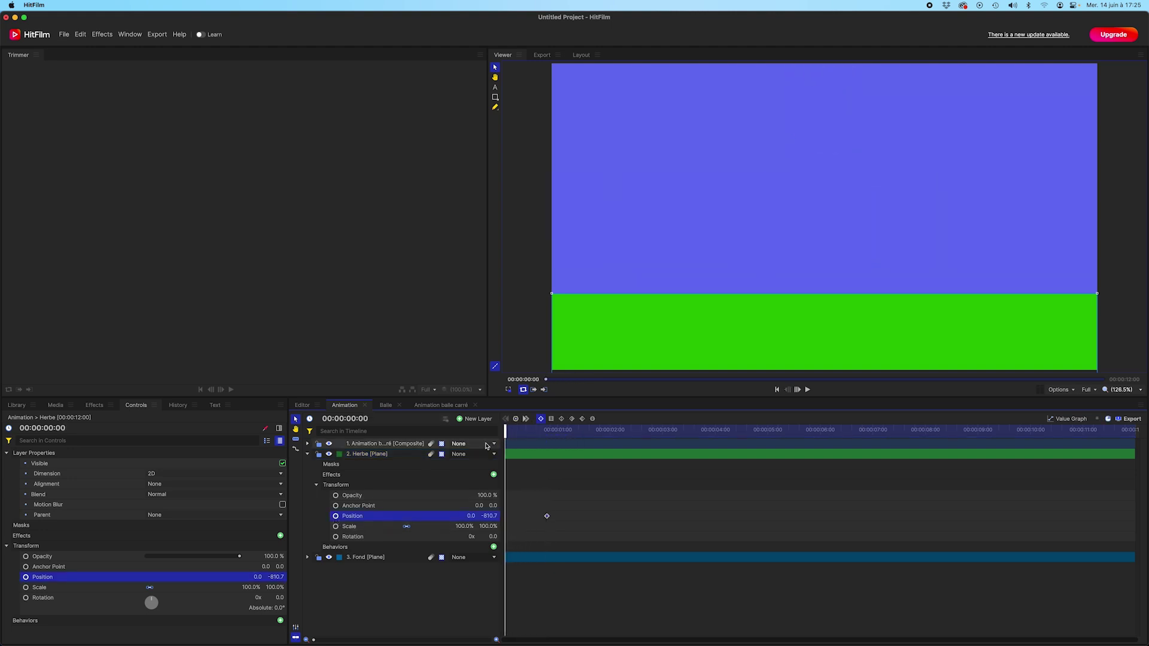
left_click_drag(471, 516, 469, 516)
type("-2030")
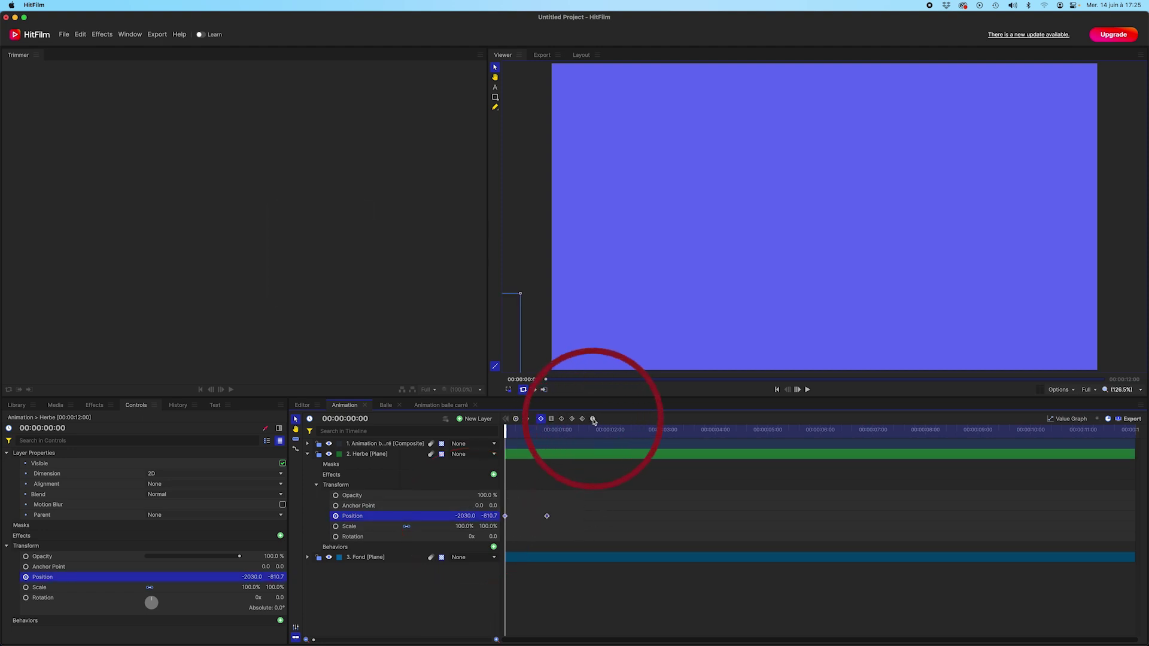
left_click(1079, 421)
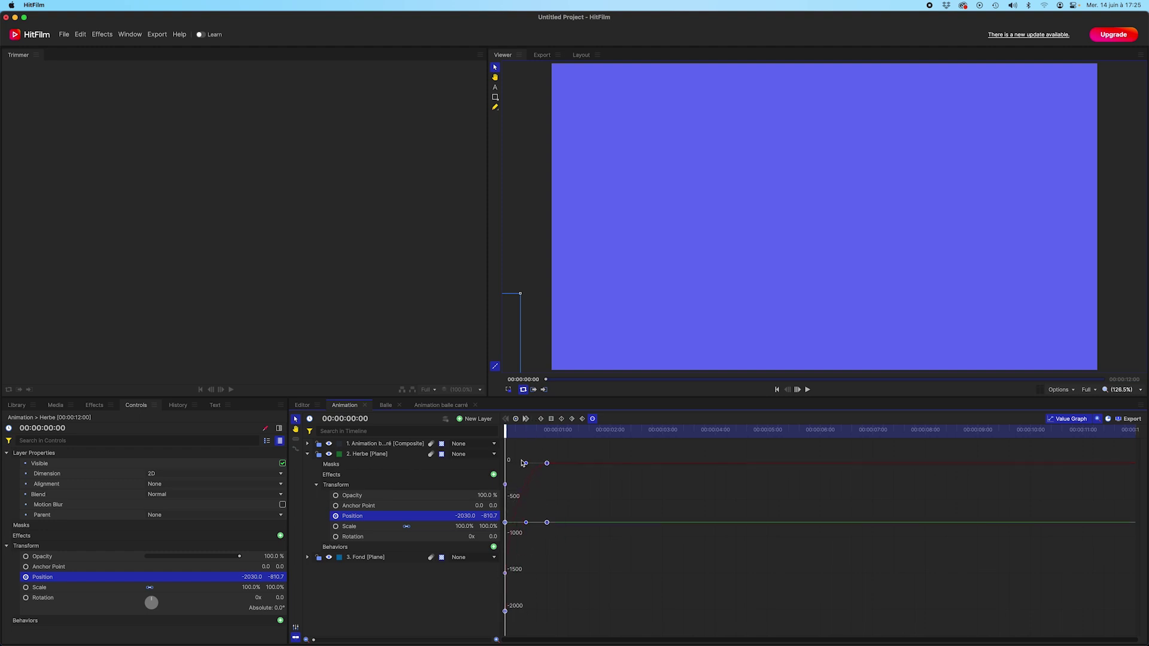
Step: Hide the ball-and-square composite layer and preview the grass slide on its own
key("space")
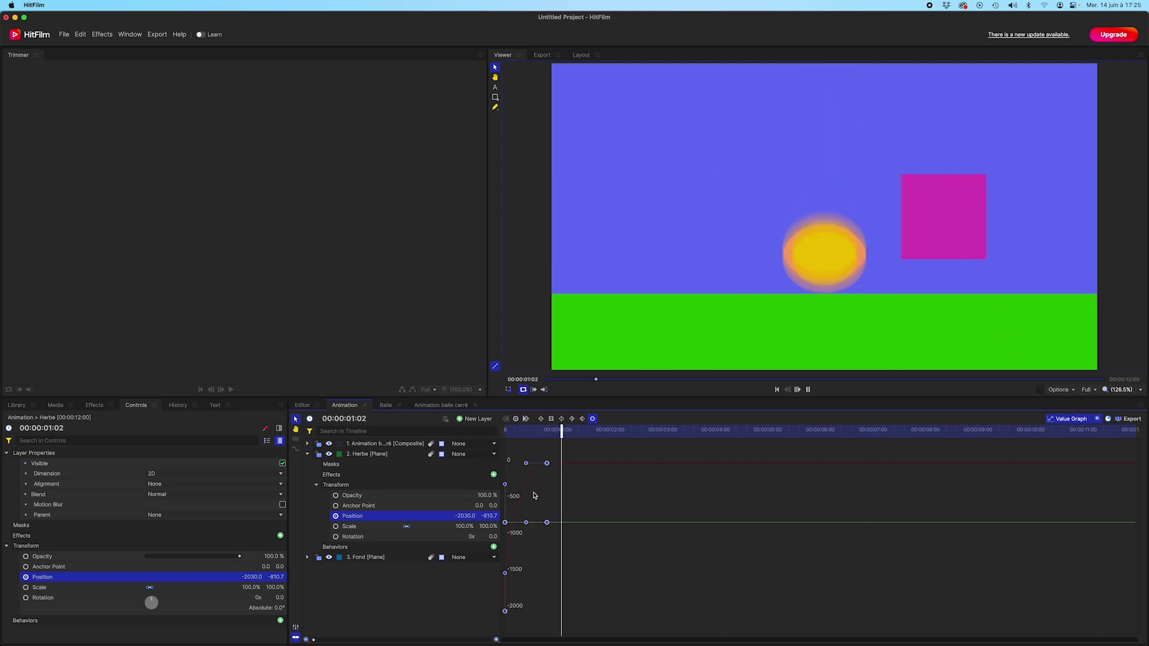
key("space")
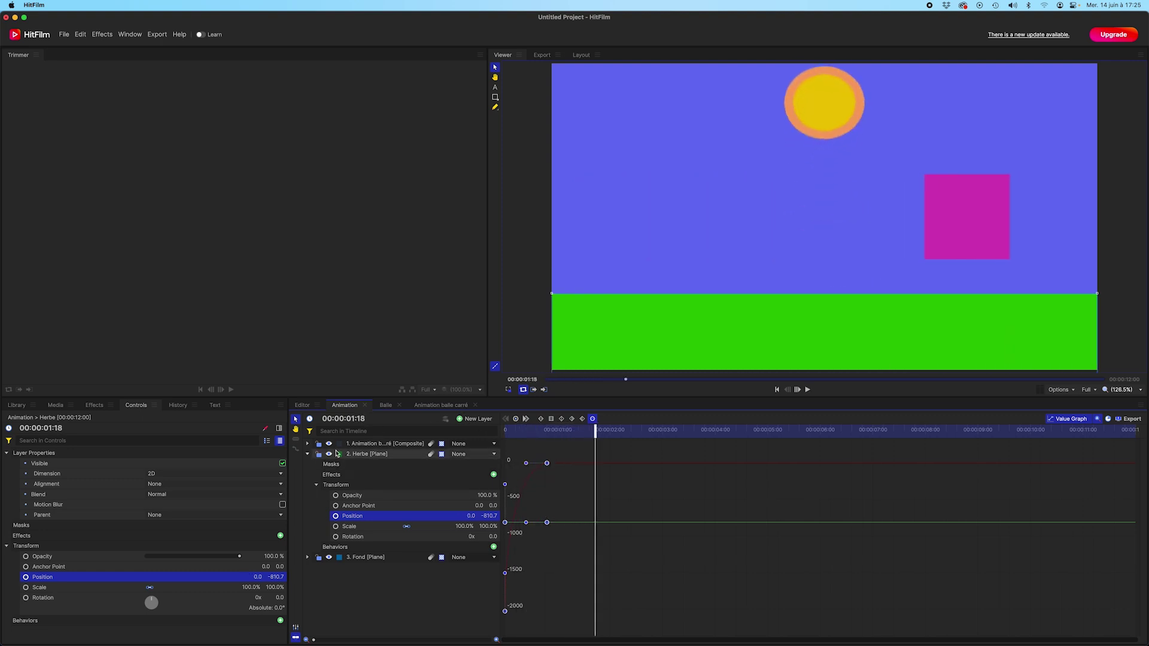
left_click(327, 444)
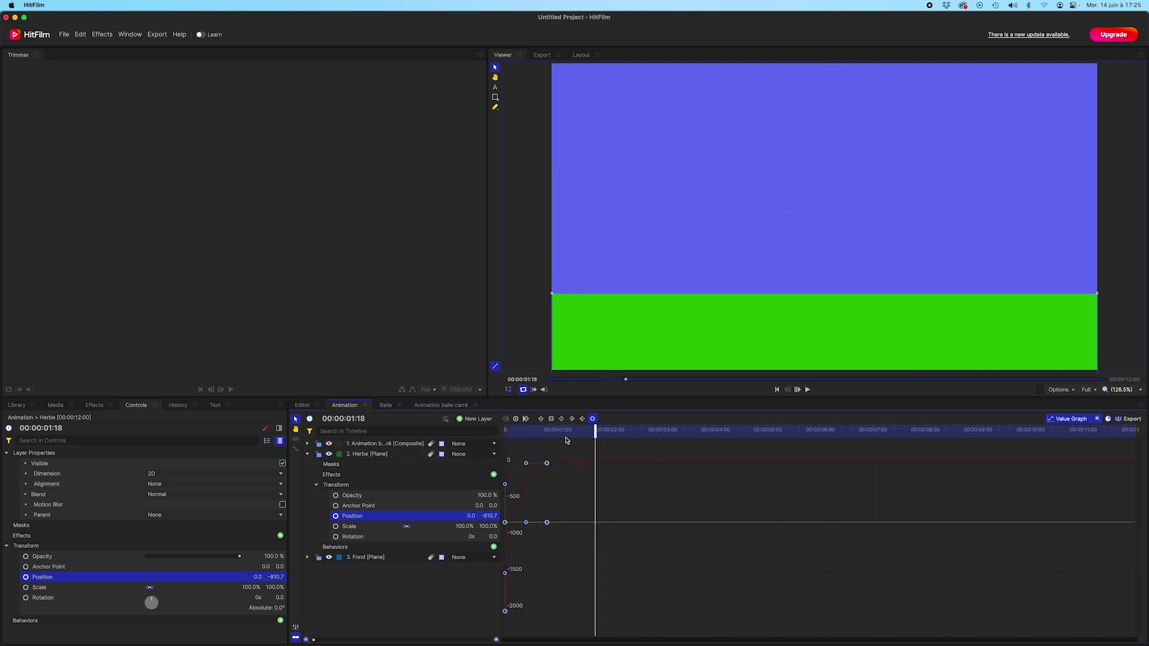
left_click(516, 436)
key("Home")
key("space")
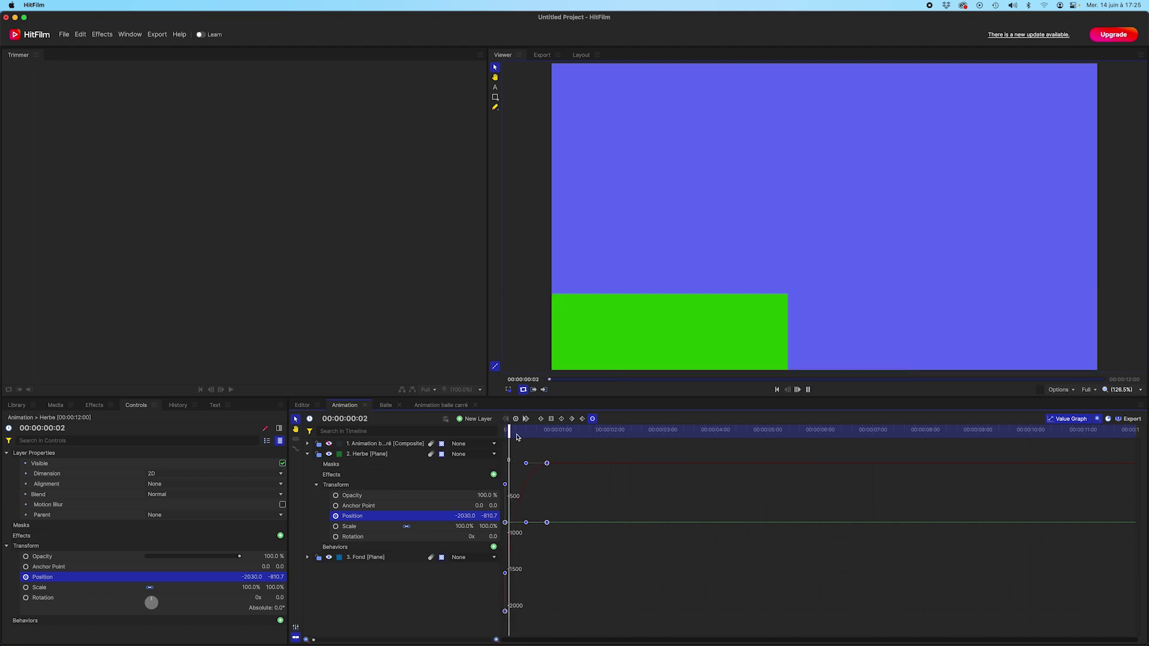
key("space")
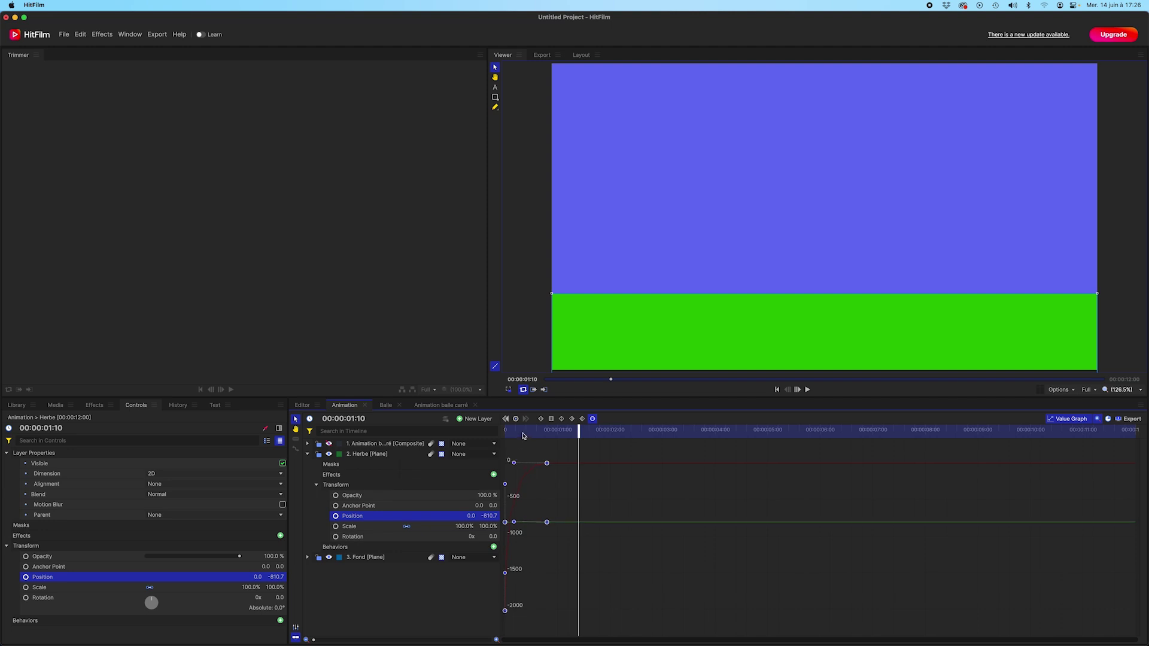
key("Home")
key("space")
key("space")
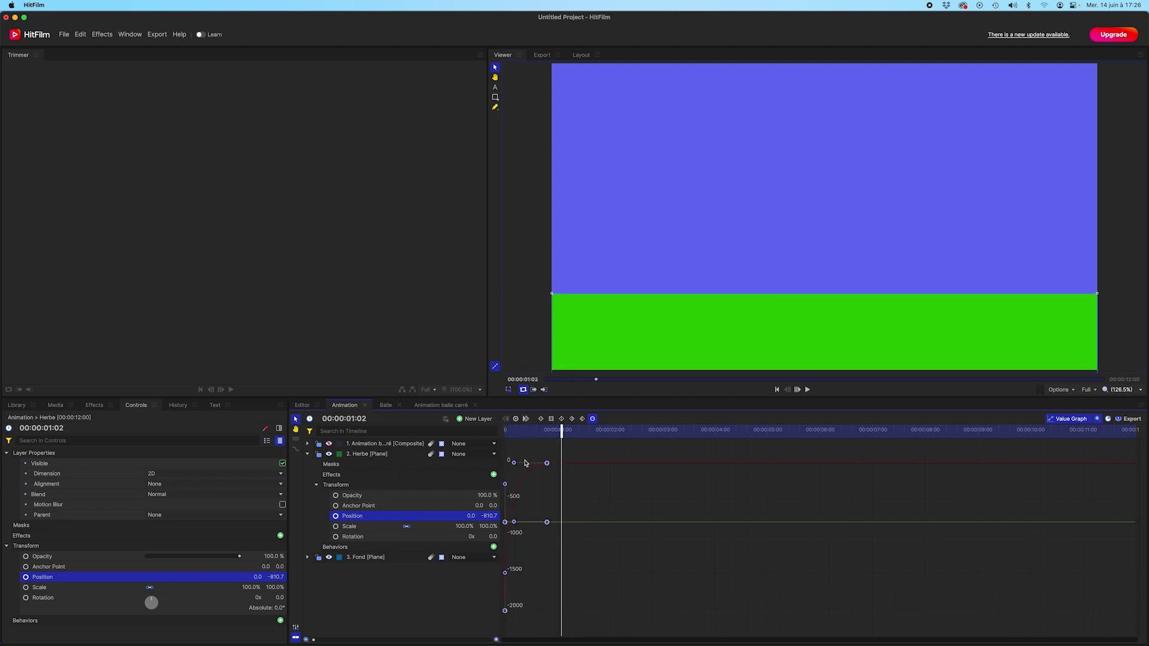
Step: Move the final Herbe Position keyframes to 00:00:01:05 and preview the retimed slide
left_click_drag(550, 463, 564, 463)
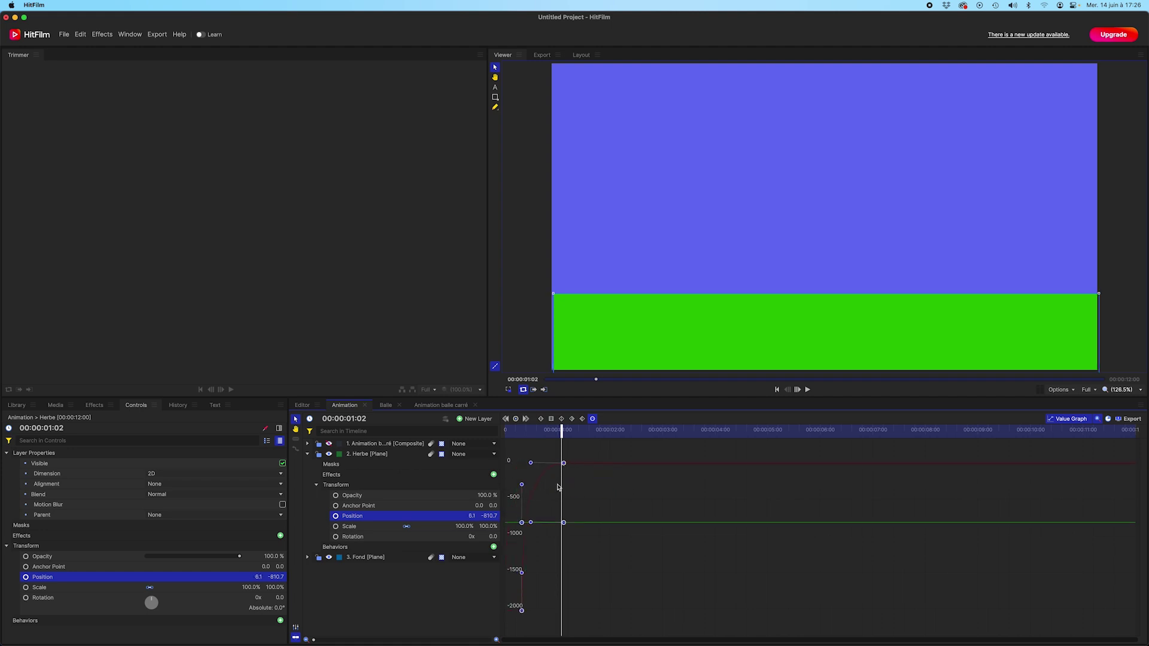
key("super+z")
left_click(543, 523)
left_click_drag(557, 522, 577, 522)
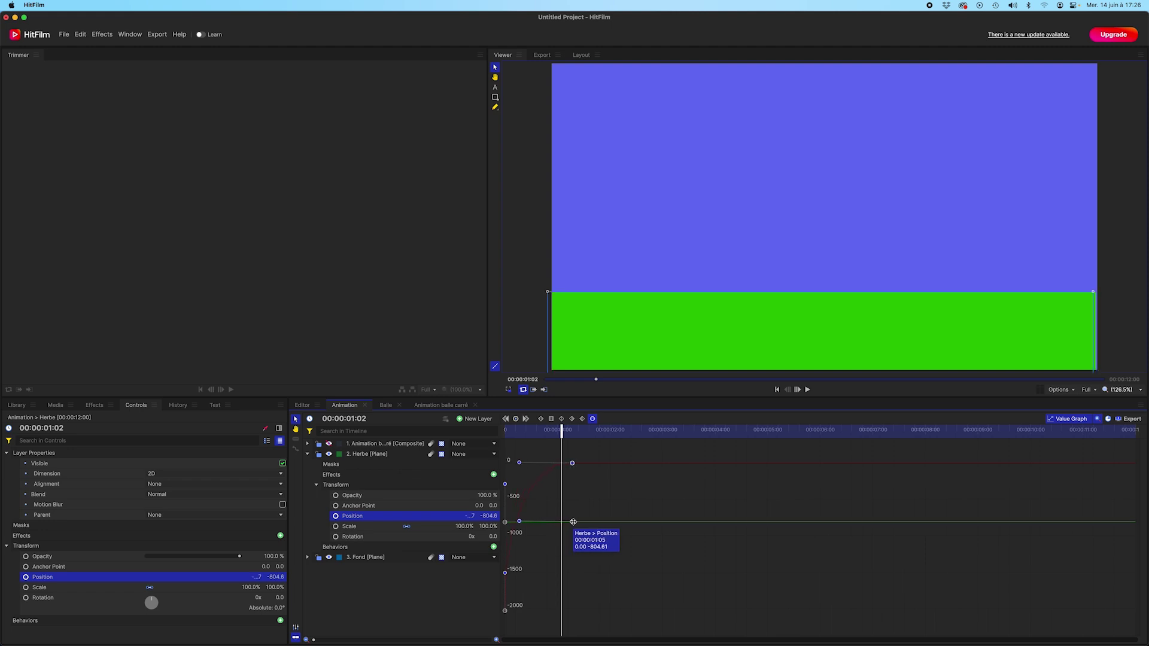
key("space")
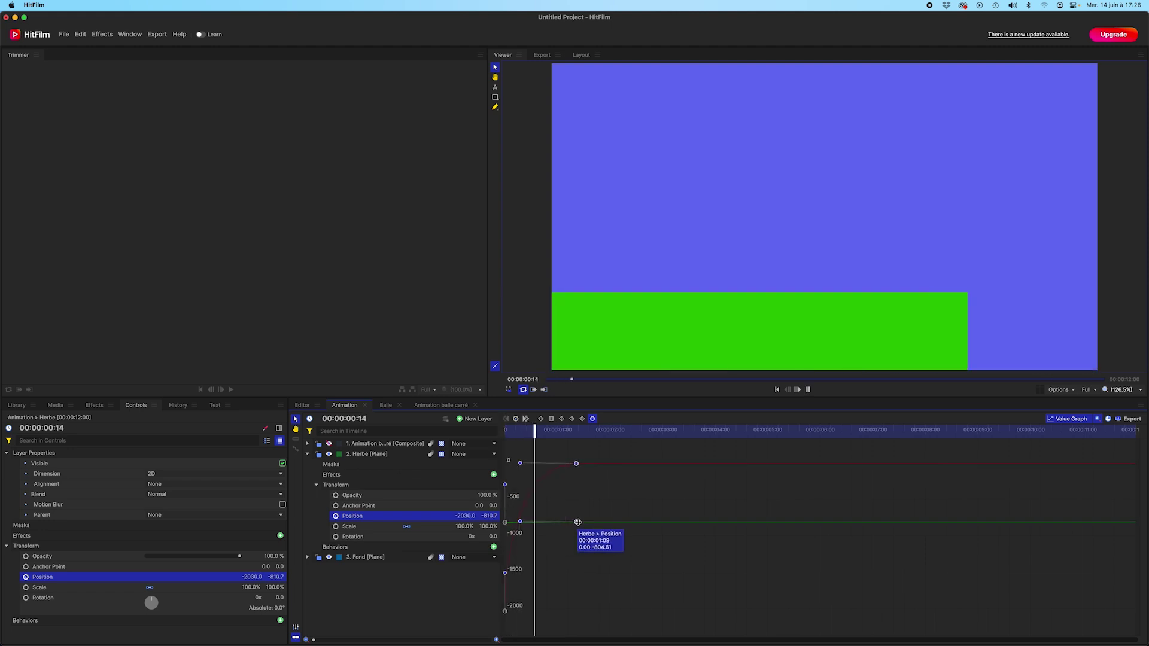
key("space")
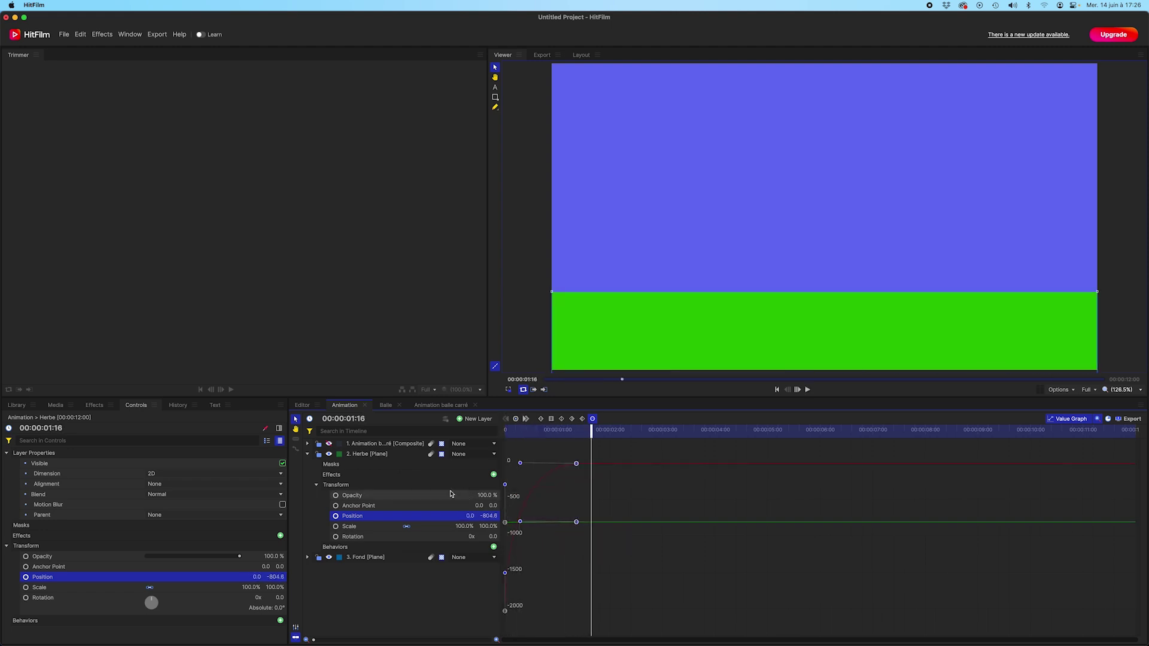
Step: Enable motion blur on Herbe and start the grass further left at Position X -2326
left_click(431, 454)
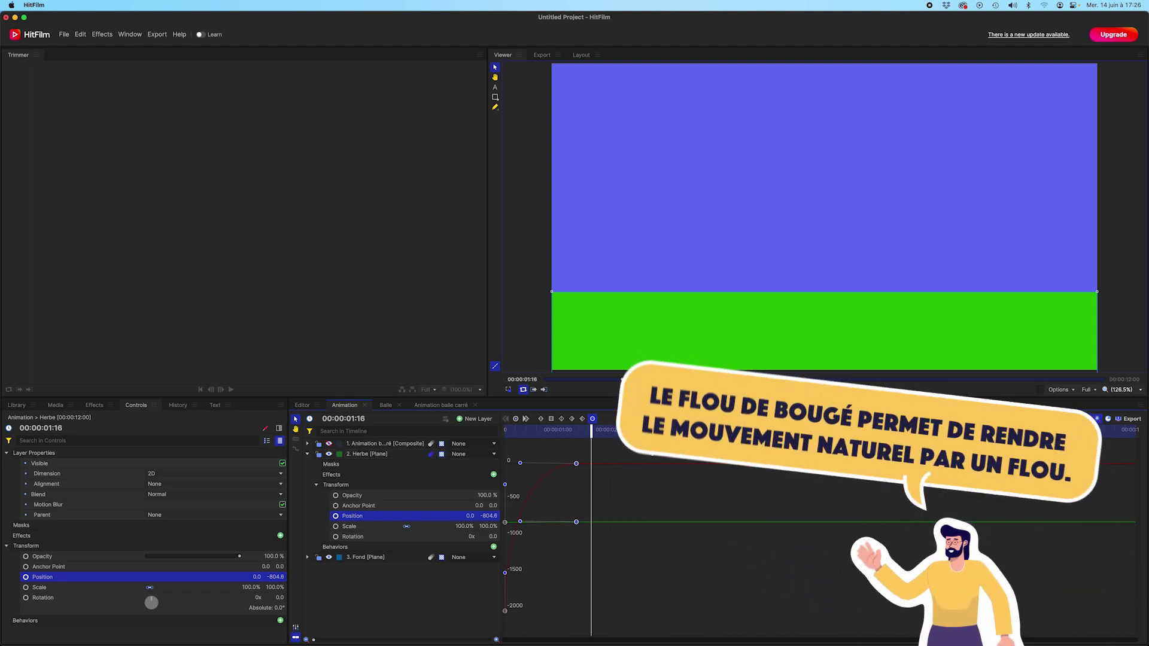
key("Home")
key("space")
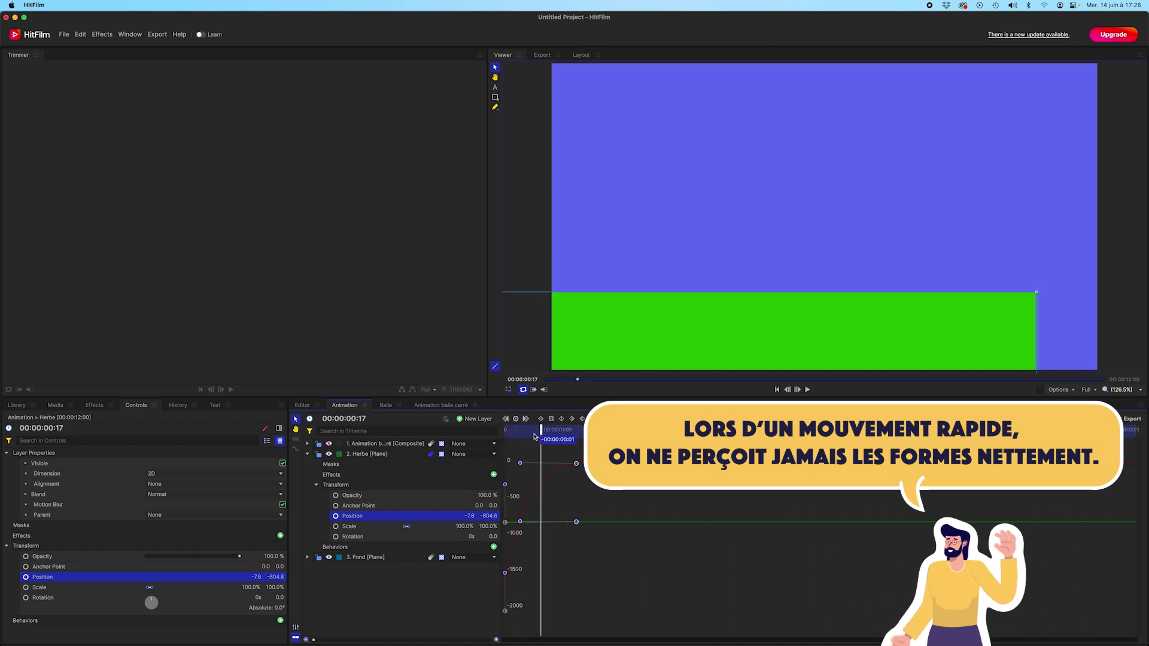
key("space")
key("Home")
left_click_drag(467, 516, 419, 516)
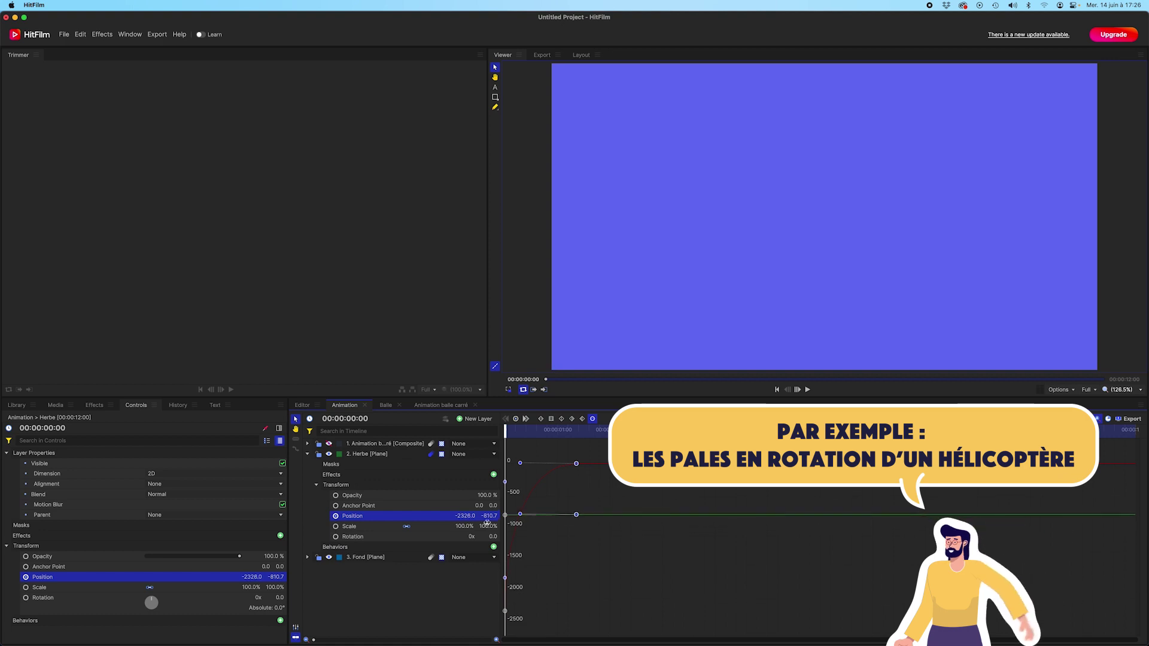
key("space")
key("space")
left_click(329, 443)
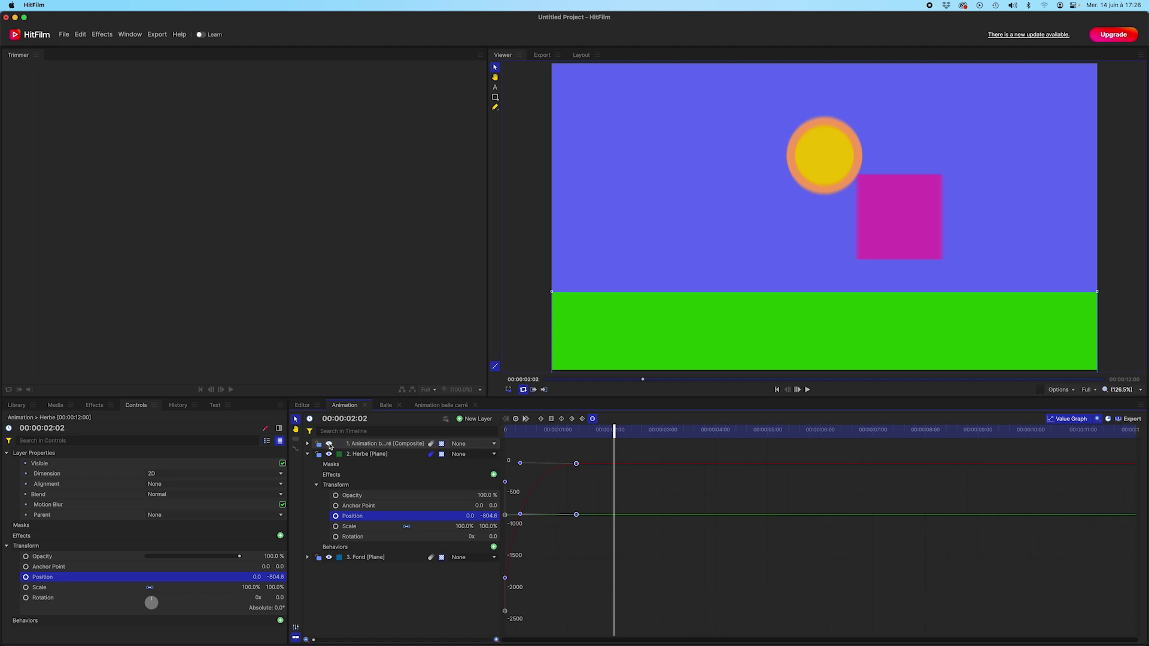
left_click(308, 454)
left_click(368, 445)
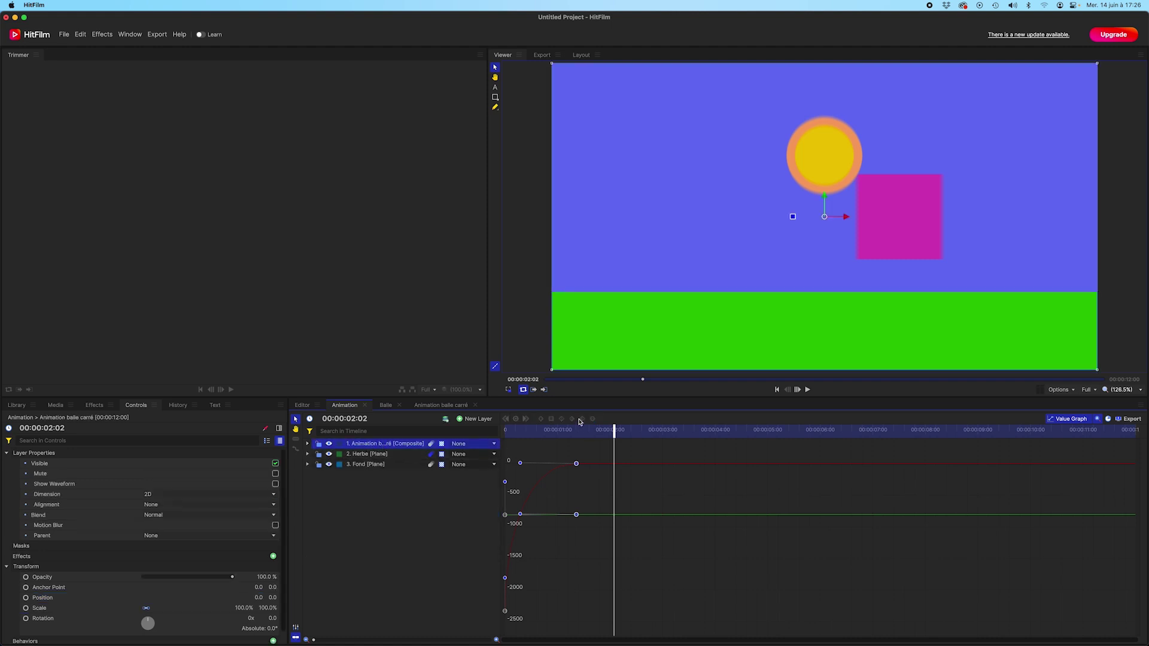
mouse_move(614, 429)
left_mouse_down()
mouse_move(497, 448)
mouse_move(563, 458)
mouse_move(527, 461)
left_mouse_up()
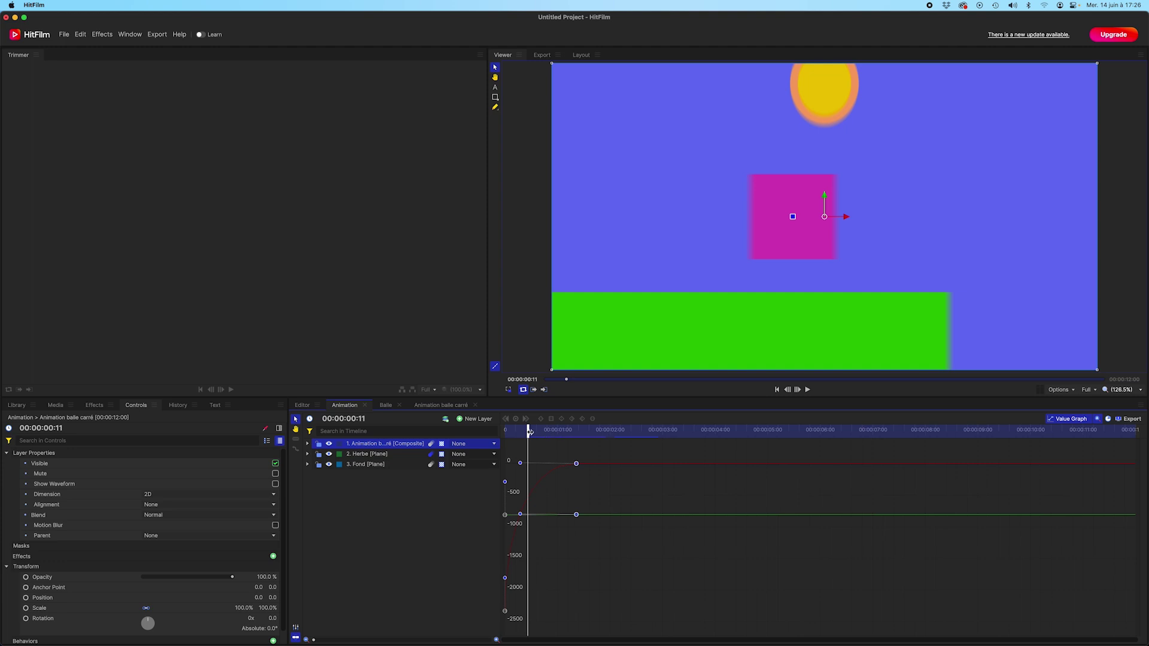
left_click_drag(529, 430, 490, 436)
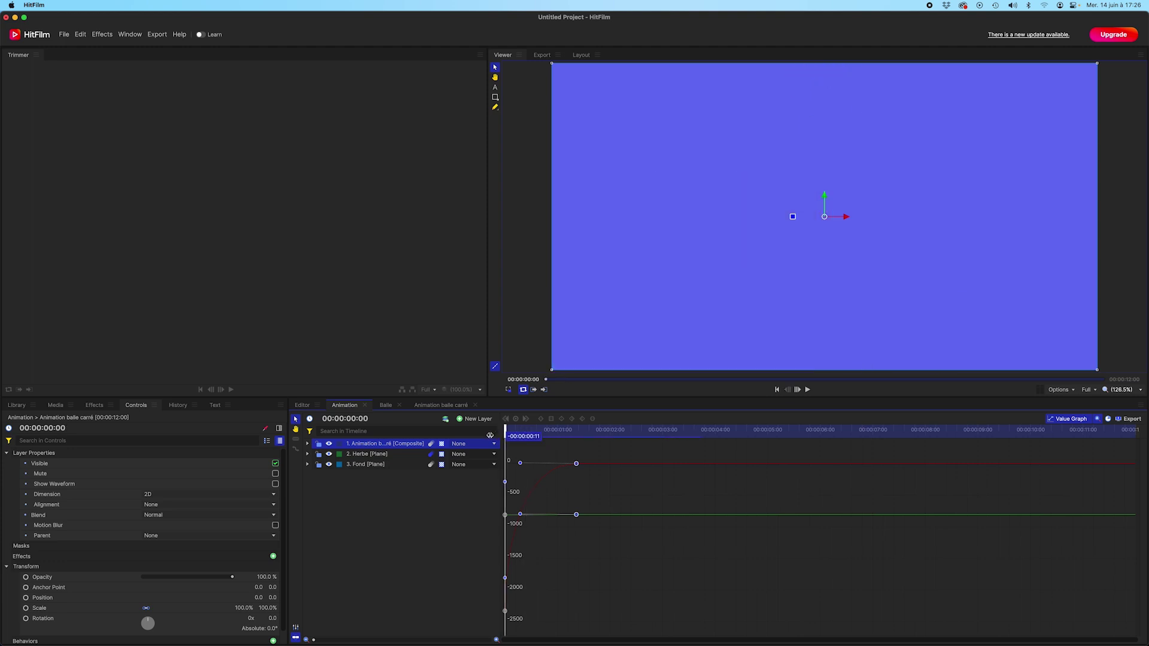
left_click(383, 455)
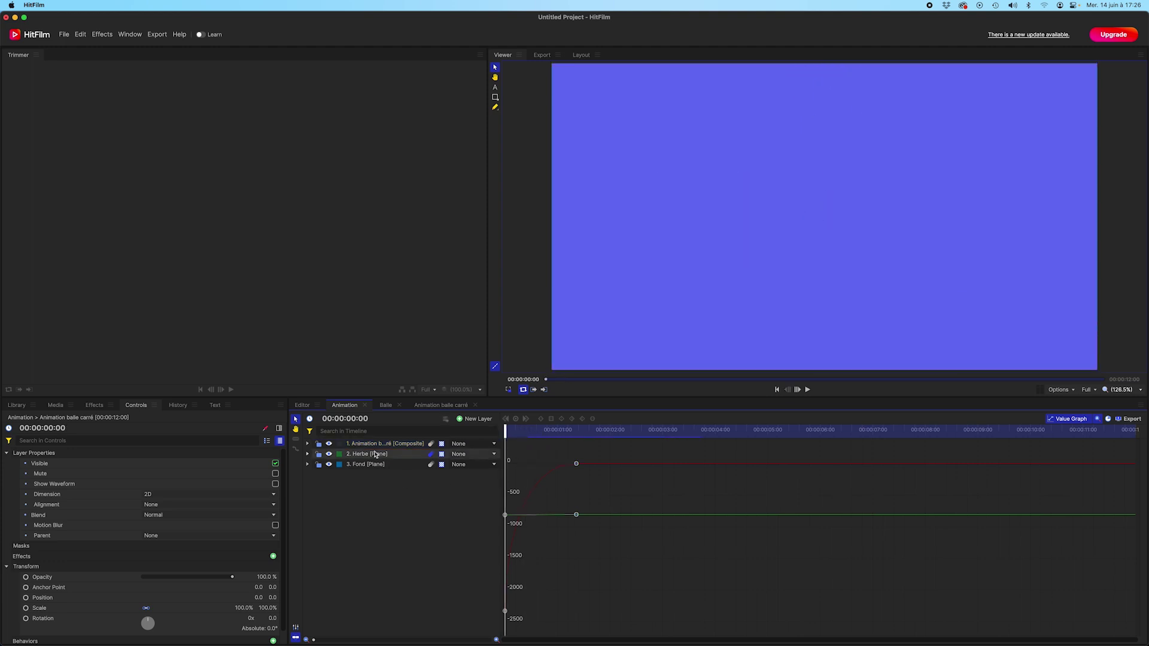
Step: Set Herbe's frame-0 Position X to 2287 so the grass enters from the right, then preview
left_click(308, 455)
left_click(354, 516)
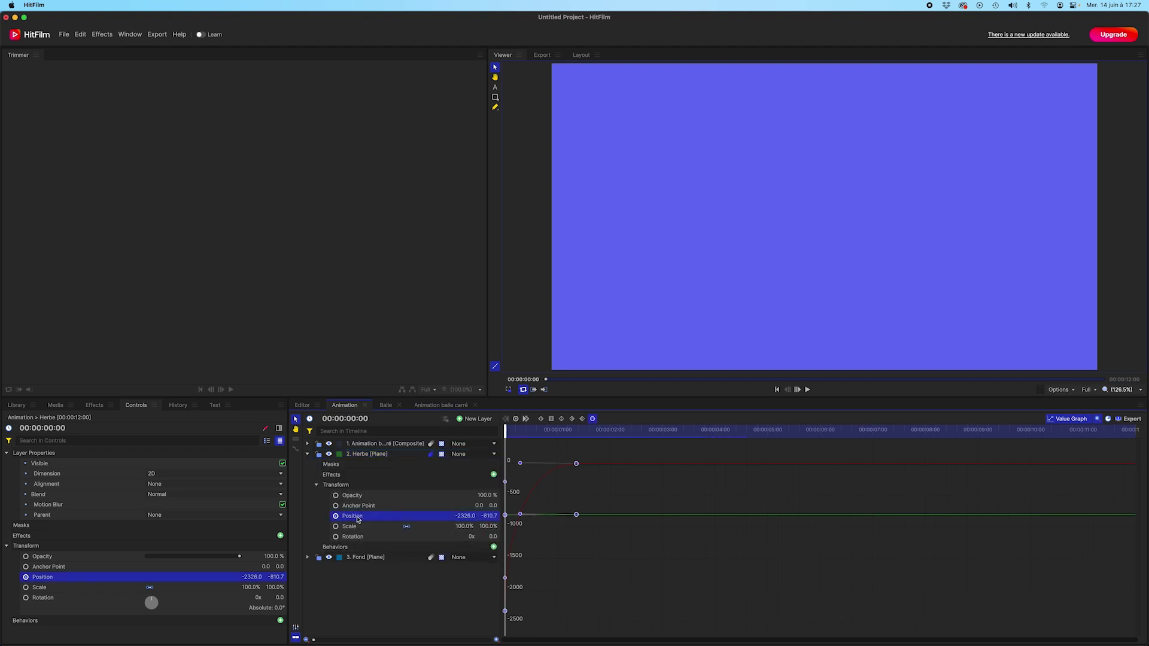
left_click_drag(465, 516, 737, 516)
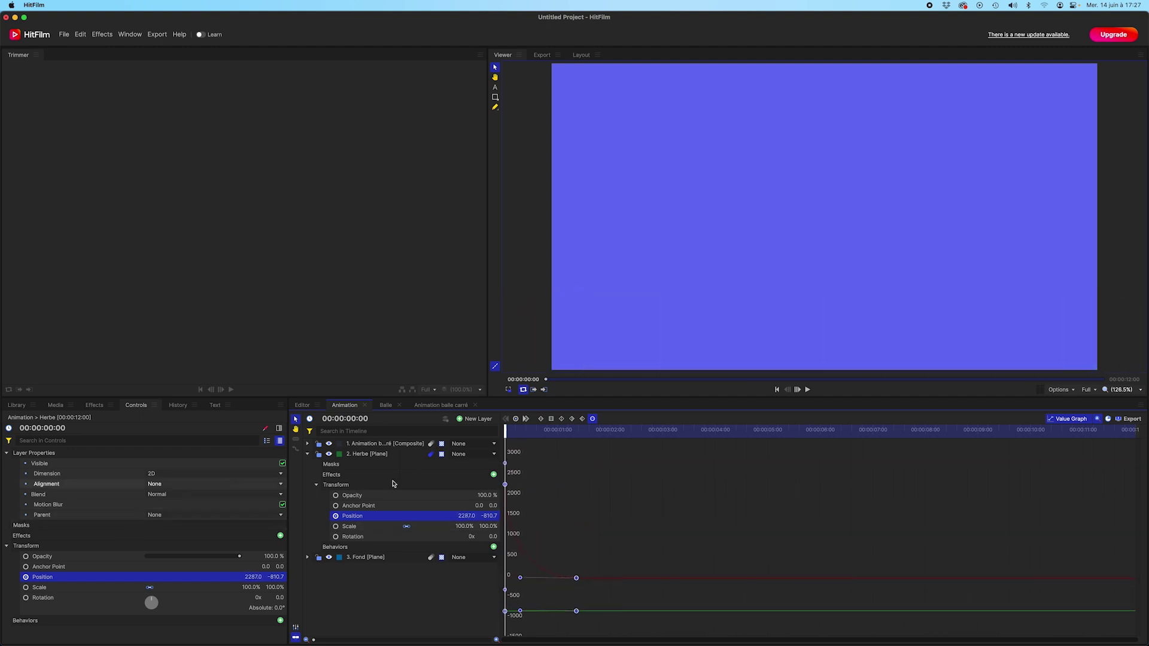
key("space")
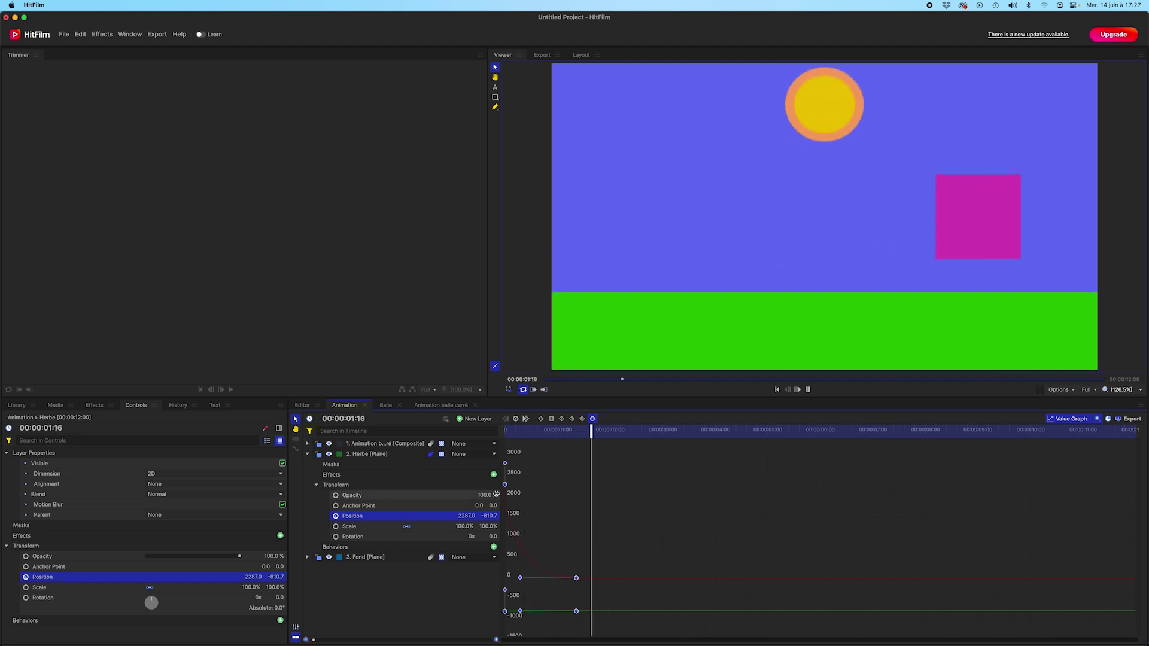
key("space")
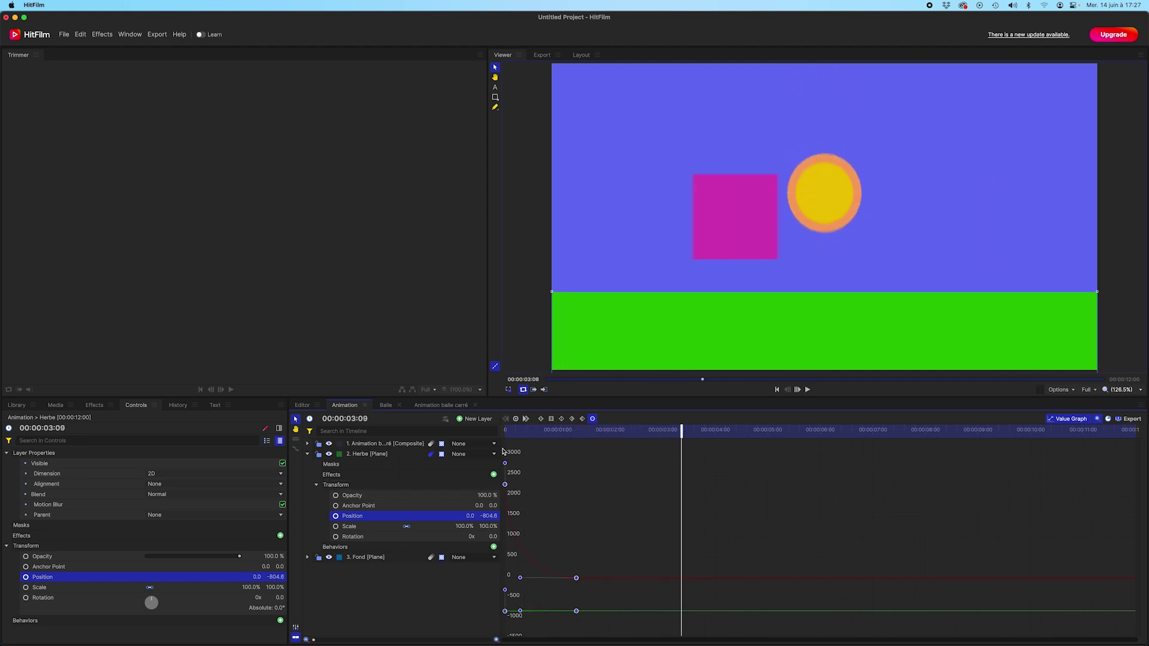
left_click(307, 454)
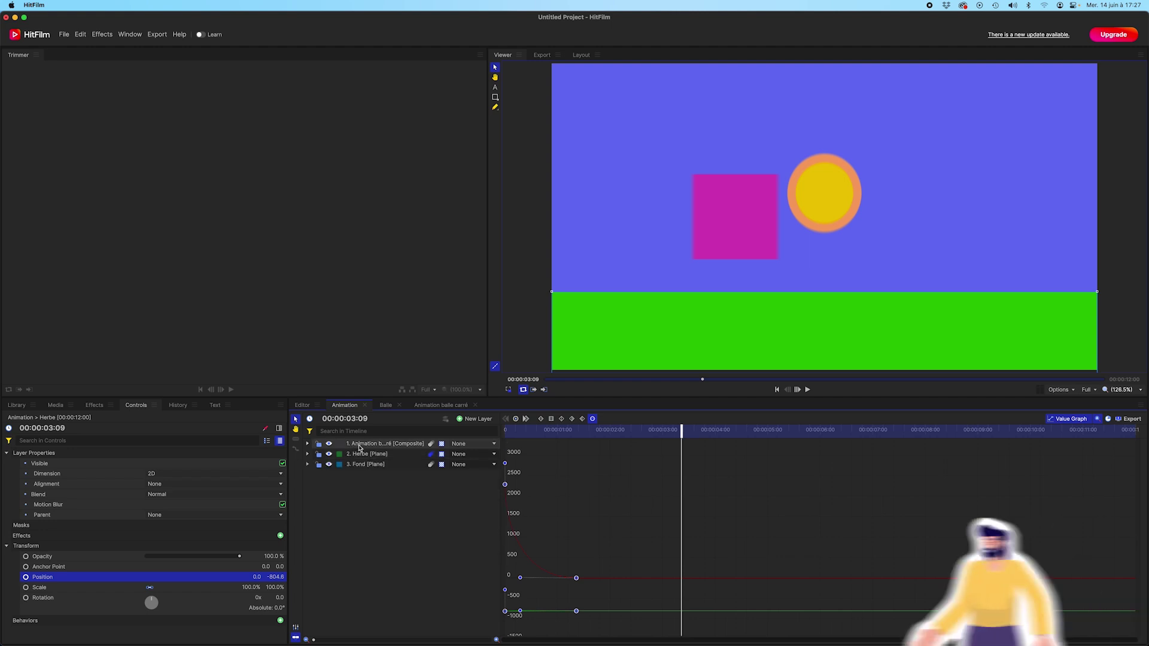
left_click(360, 444)
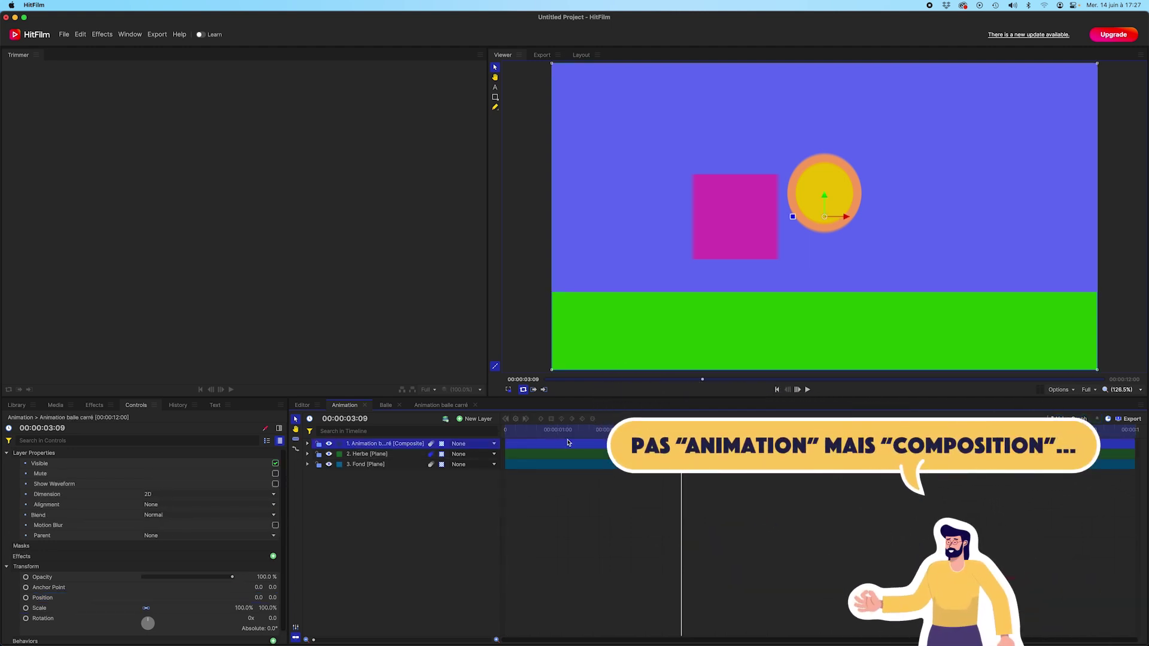
Step: Shift the Animation balle carré layer 13 frames later and preview from the start
mouse_move(681, 445)
left_mouse_down()
mouse_move(543, 445)
mouse_move(646, 448)
mouse_move(608, 448)
left_mouse_up()
mouse_move(524, 442)
left_mouse_down()
mouse_move(546, 432)
mouse_move(739, 457)
left_mouse_up()
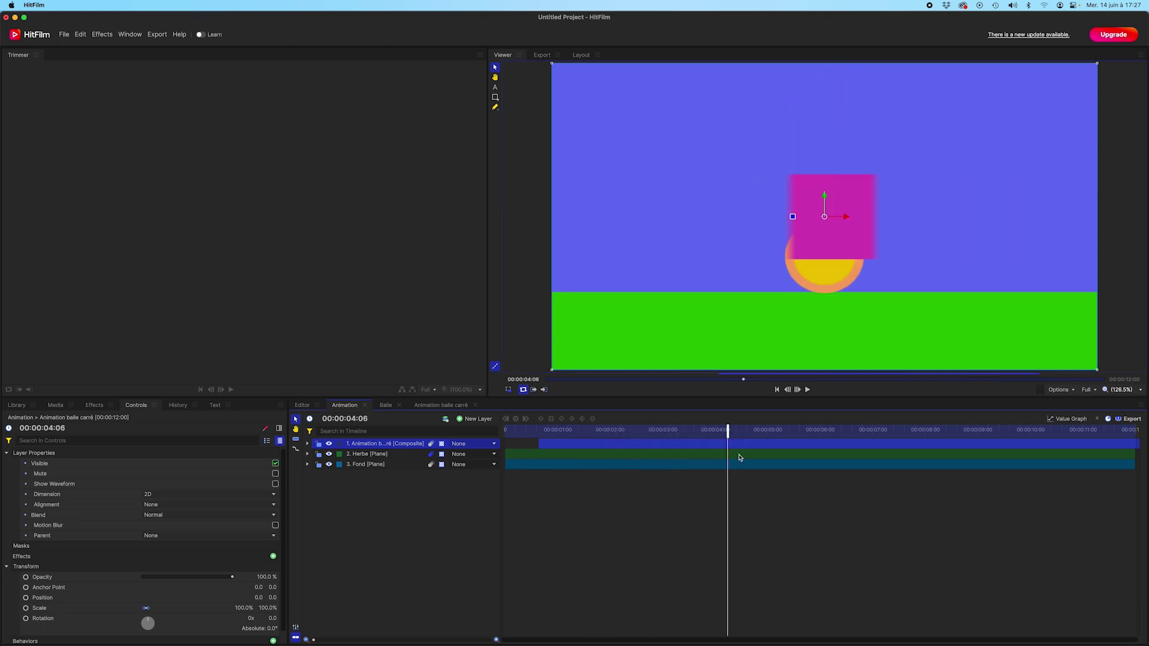
key("Home")
key("space")
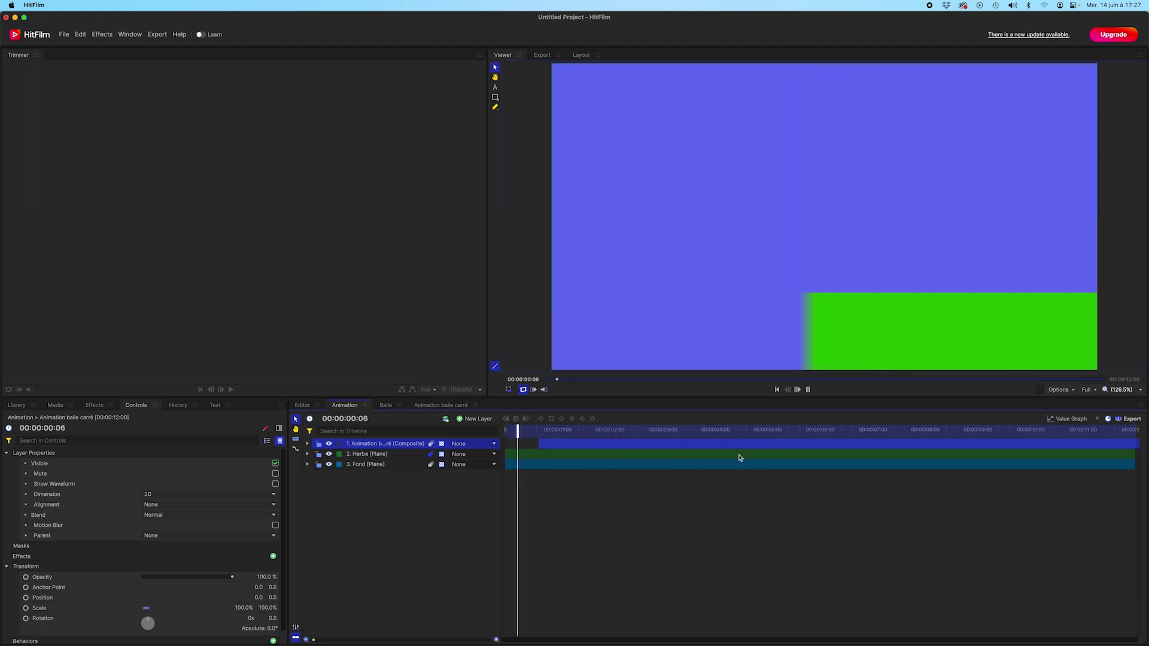